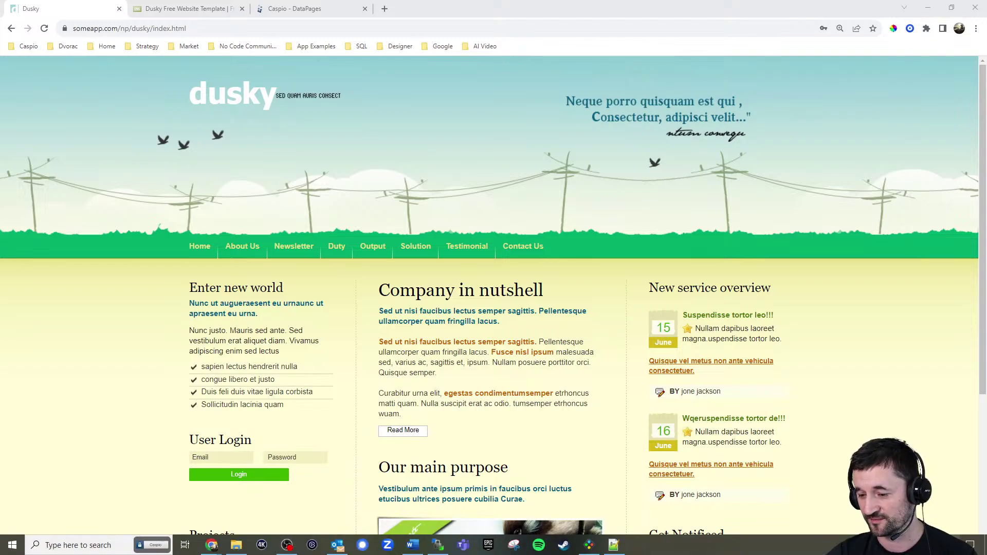
Check today's date in the taskbar calendar and copy the free template page's web address
{"action": "left_click", "coordinate": [946, 546]}
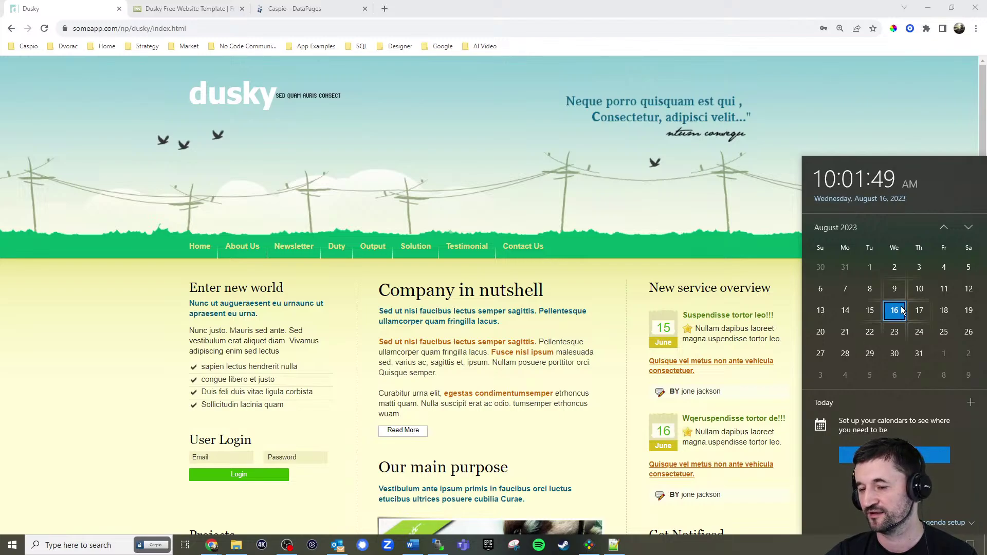
{"action": "left_click", "coordinate": [773, 262]}
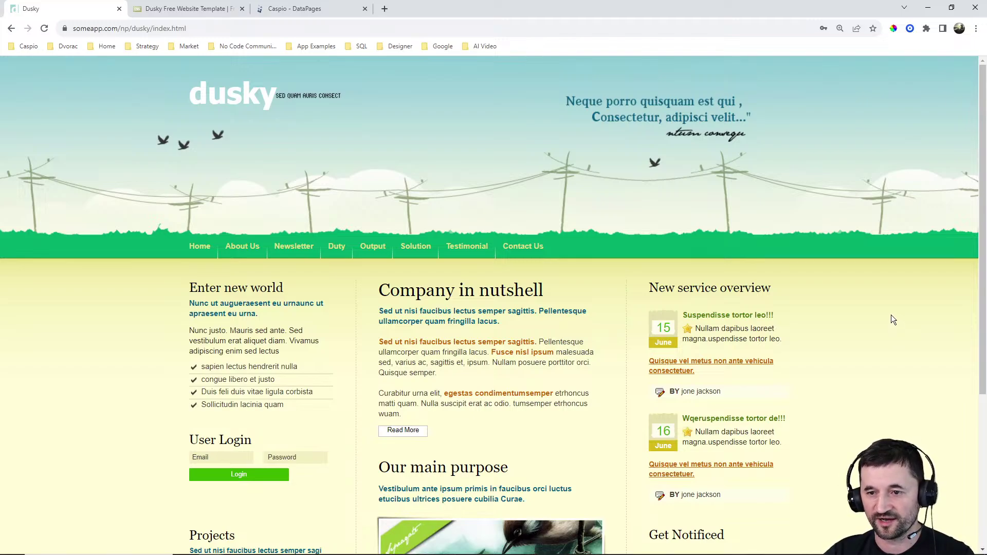
{"action": "scroll", "coordinate": [888, 315], "scroll_direction": "down", "scroll_amount": 2}
{"action": "scroll", "coordinate": [891, 314], "scroll_direction": "up", "scroll_amount": 2}
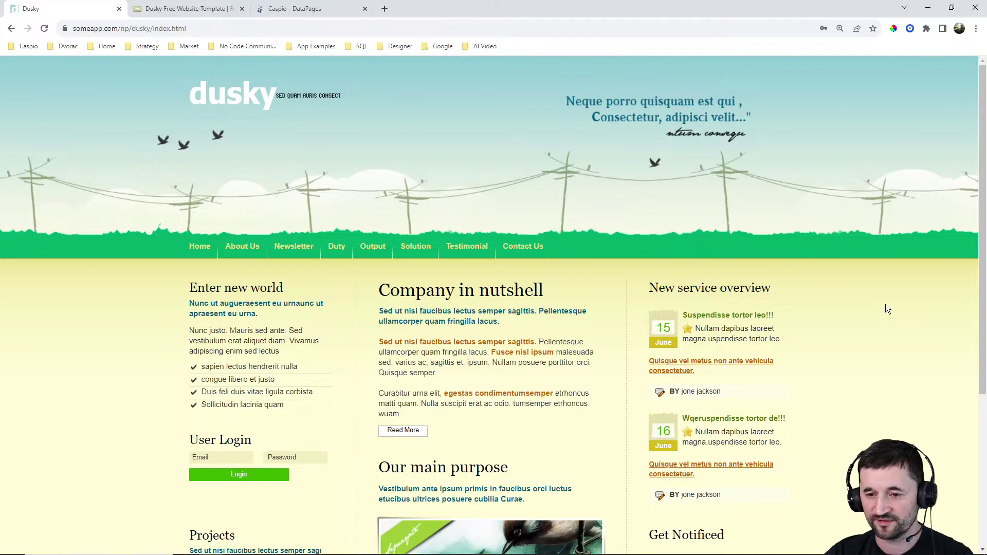
{"action": "left_click", "coordinate": [155, 12]}
{"action": "left_click", "coordinate": [180, 29]}
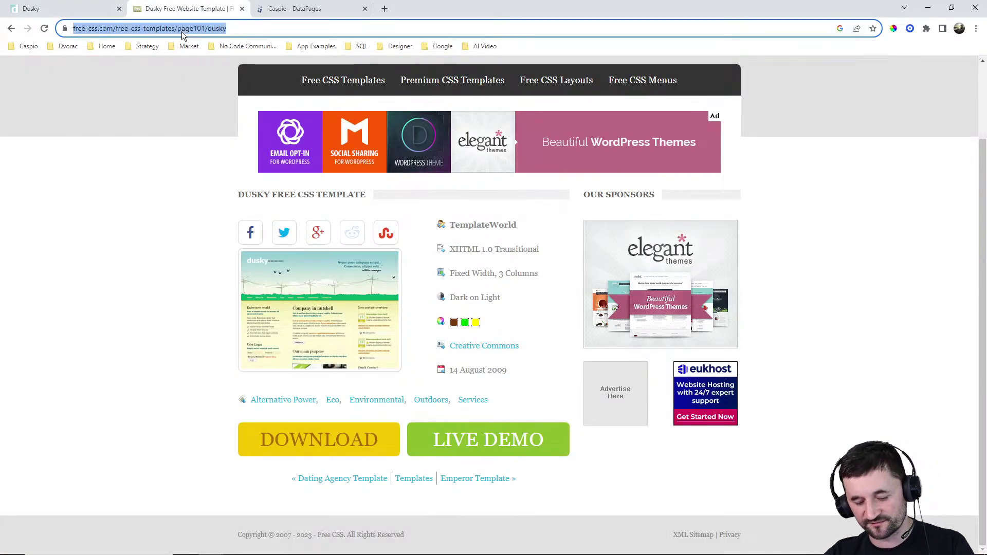
{"action": "key", "text": "ctrl+c"}
{"action": "key", "text": "alt+Tab"}
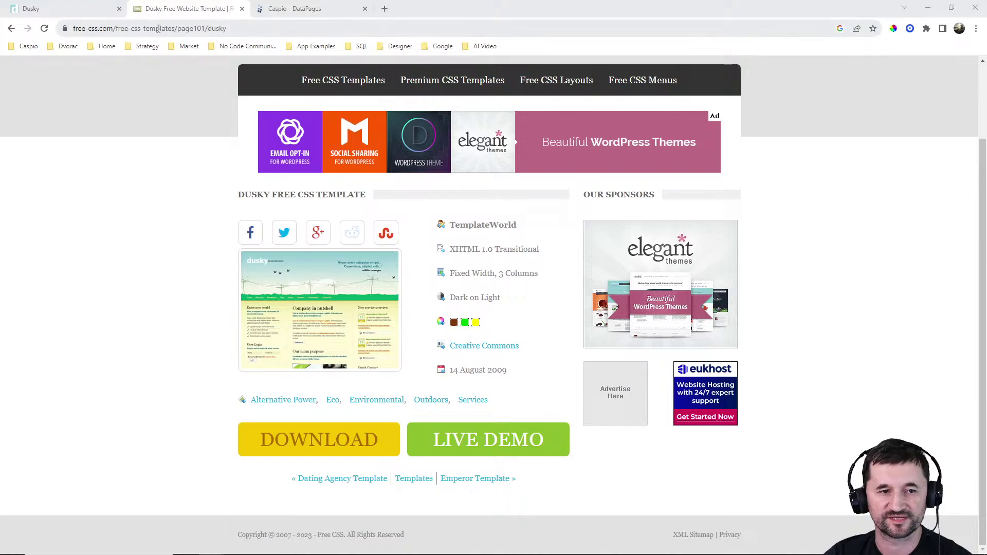
Try zip code 44444 in the Dusky SMS opt-in form, then clear the field again
{"action": "left_click", "coordinate": [73, 10]}
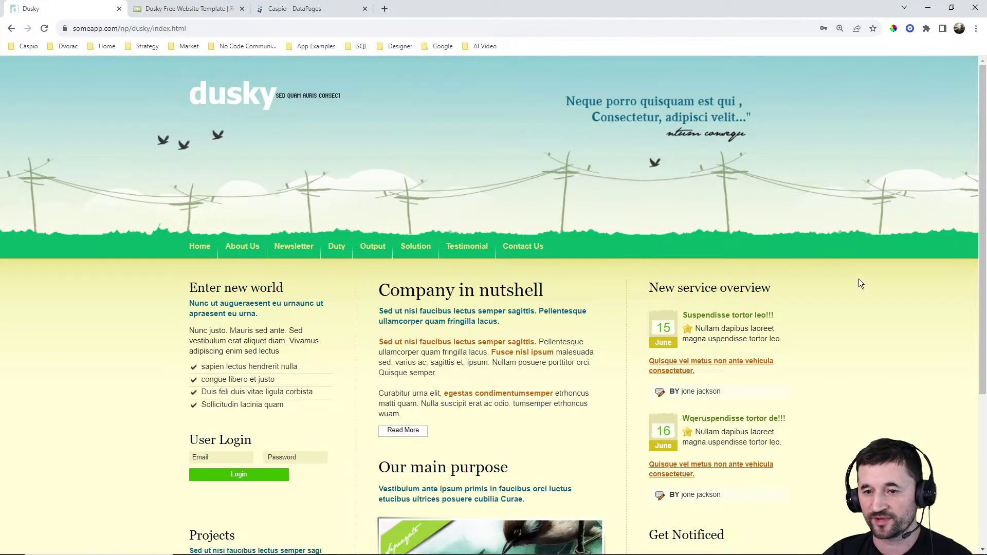
{"action": "scroll", "coordinate": [884, 267], "scroll_direction": "down", "scroll_amount": 2}
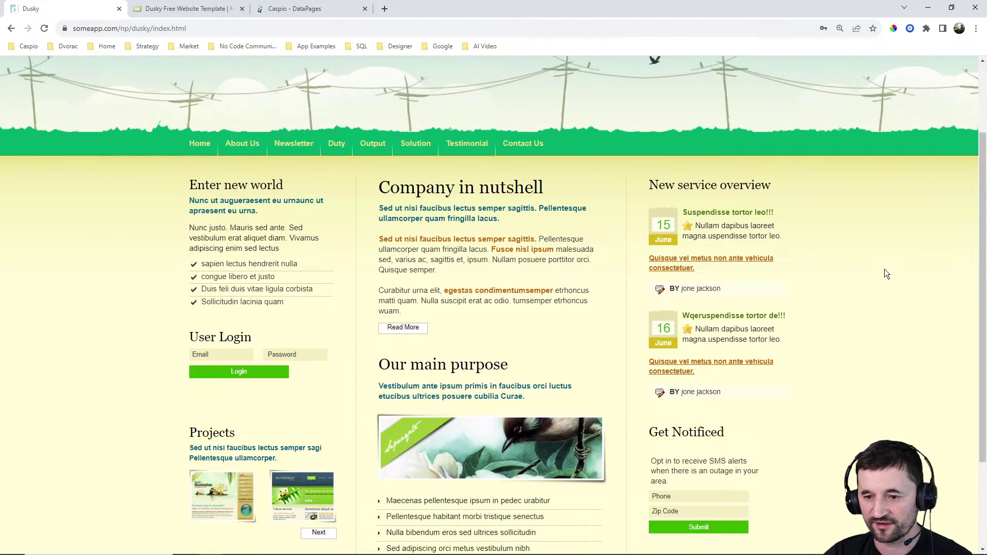
{"action": "scroll", "coordinate": [887, 271], "scroll_direction": "down", "scroll_amount": 1}
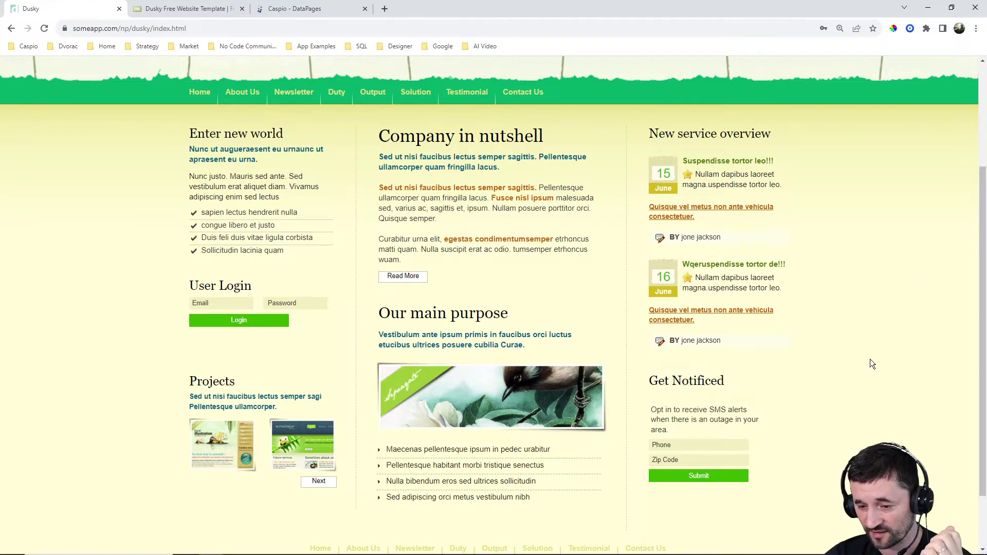
{"action": "left_click", "coordinate": [680, 462]}
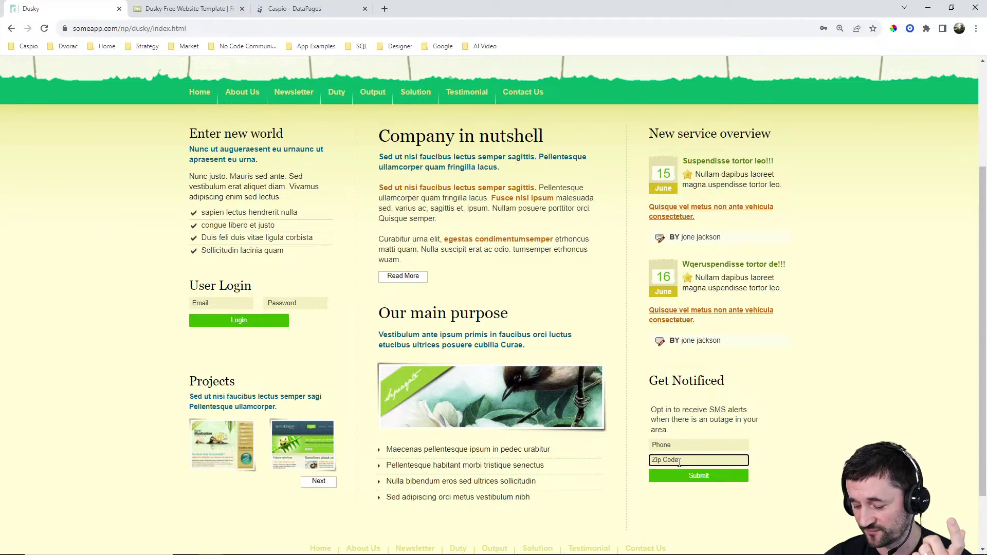
{"action": "type", "text": "44444"}
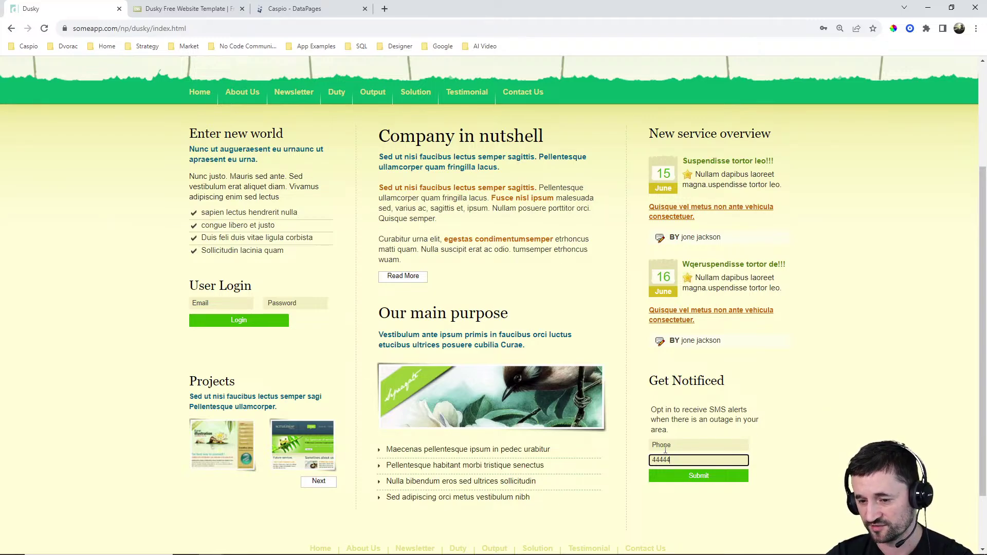
{"action": "double_click", "coordinate": [677, 460]}
{"action": "key", "text": "F12"}
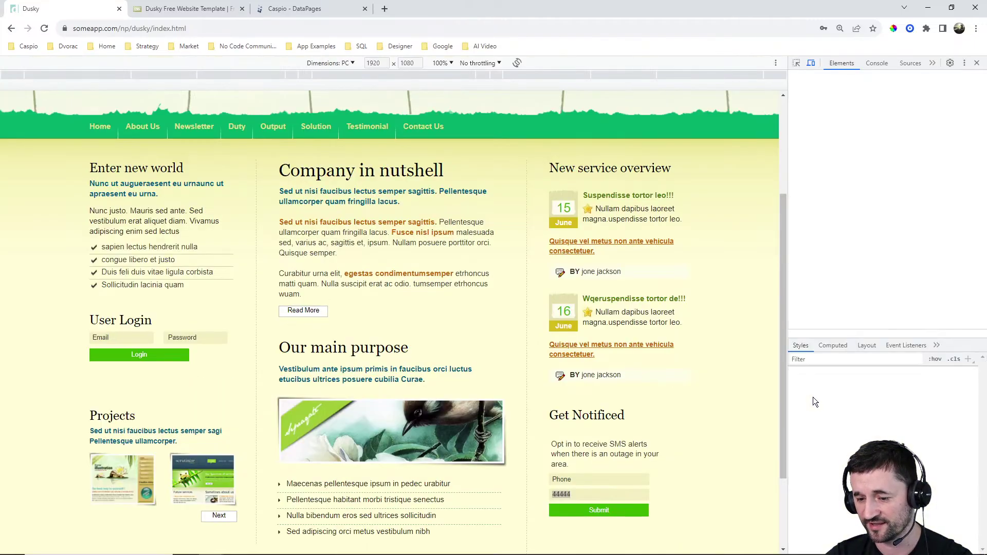
{"action": "left_click", "coordinate": [978, 63]}
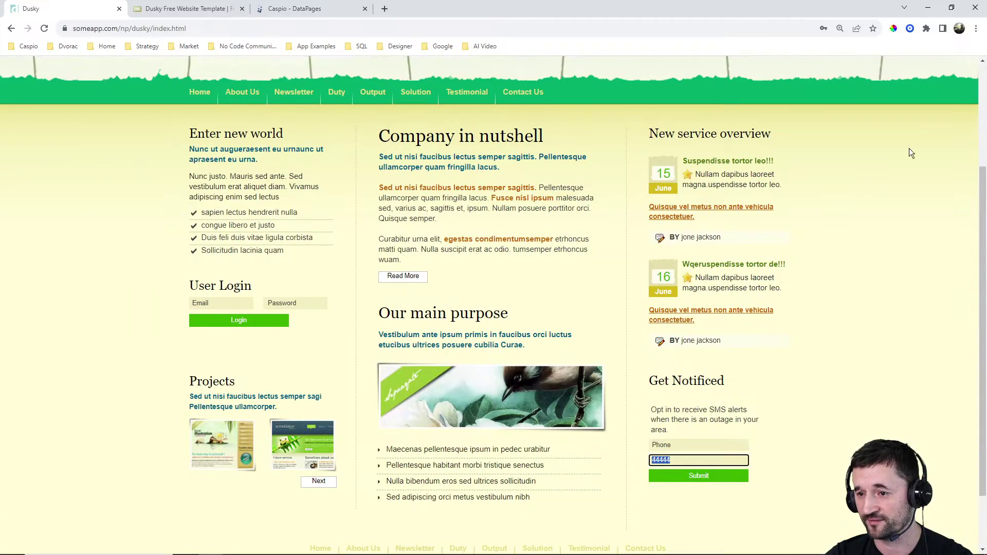
{"action": "key", "text": "BackSpace"}
{"action": "left_click", "coordinate": [866, 404]}
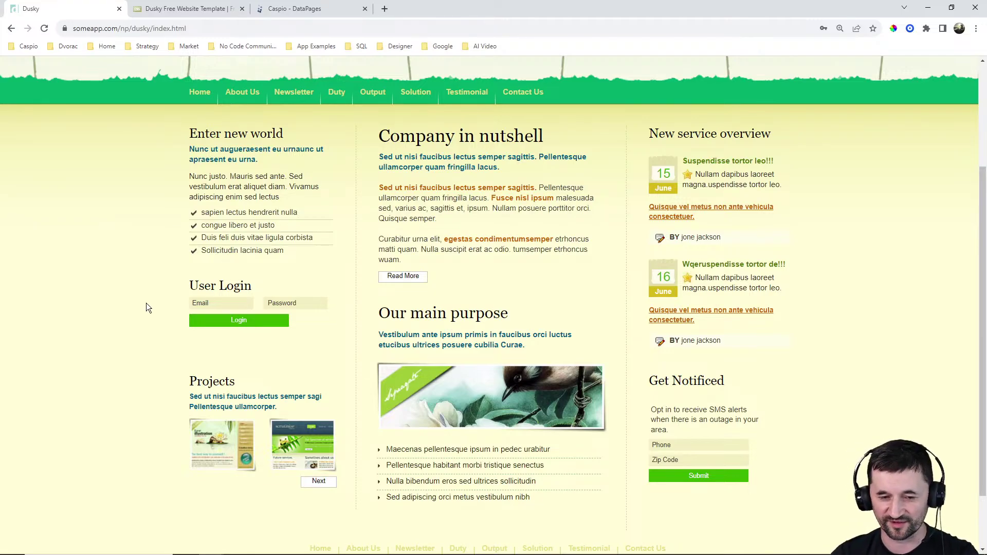
Sign in to the Dusky site with the admin e-mail and password, dismissing Chrome's password warning
{"action": "left_click", "coordinate": [191, 300]}
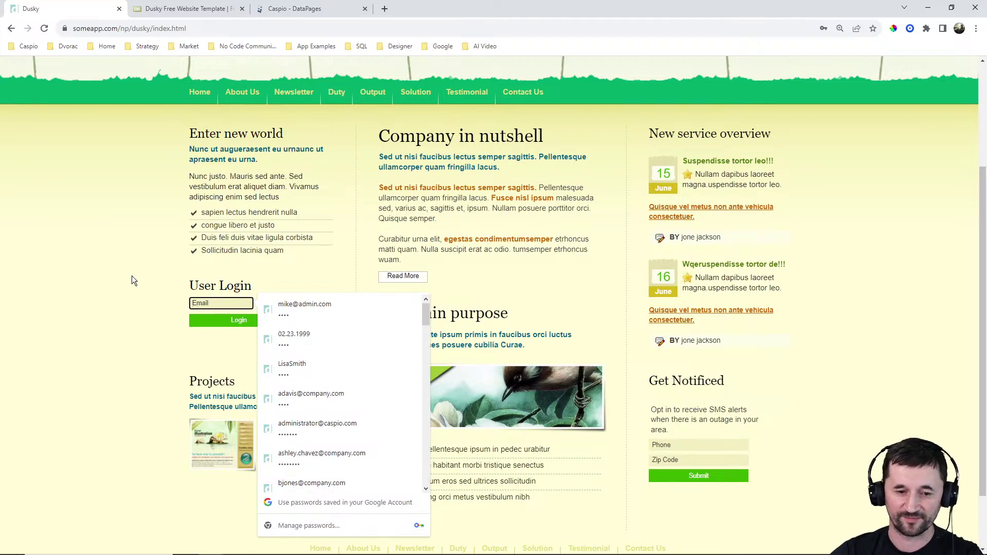
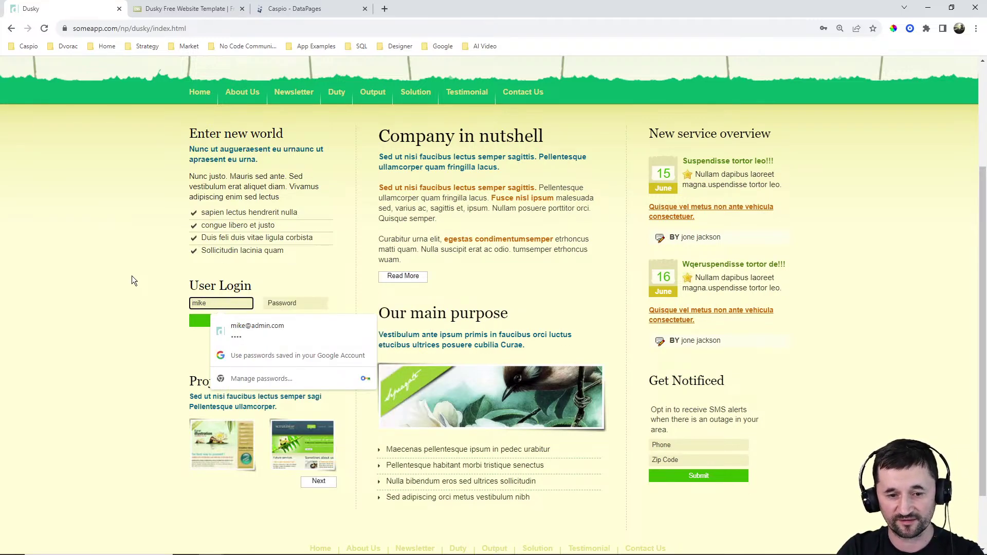
{"action": "key", "text": "Tab"}
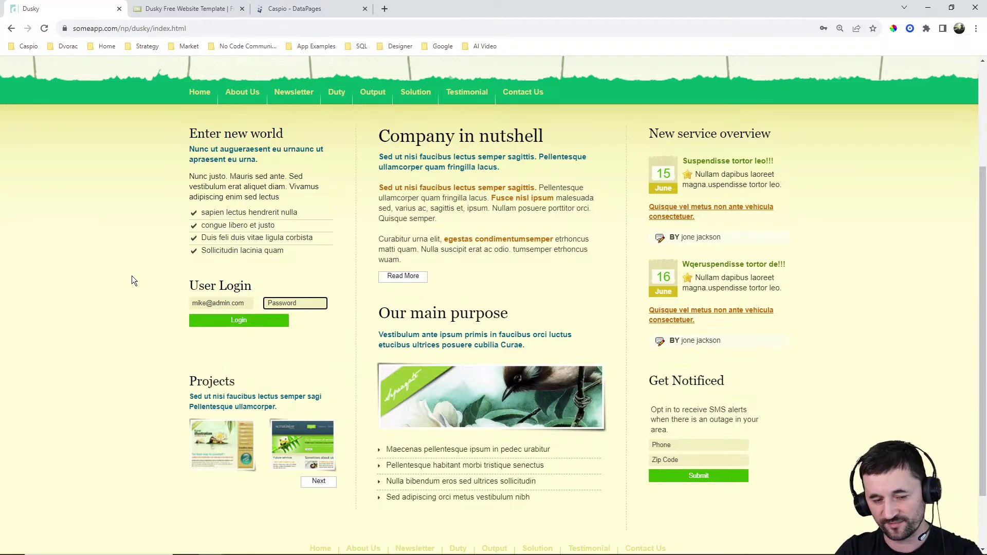
{"action": "type", "text": "1234"}
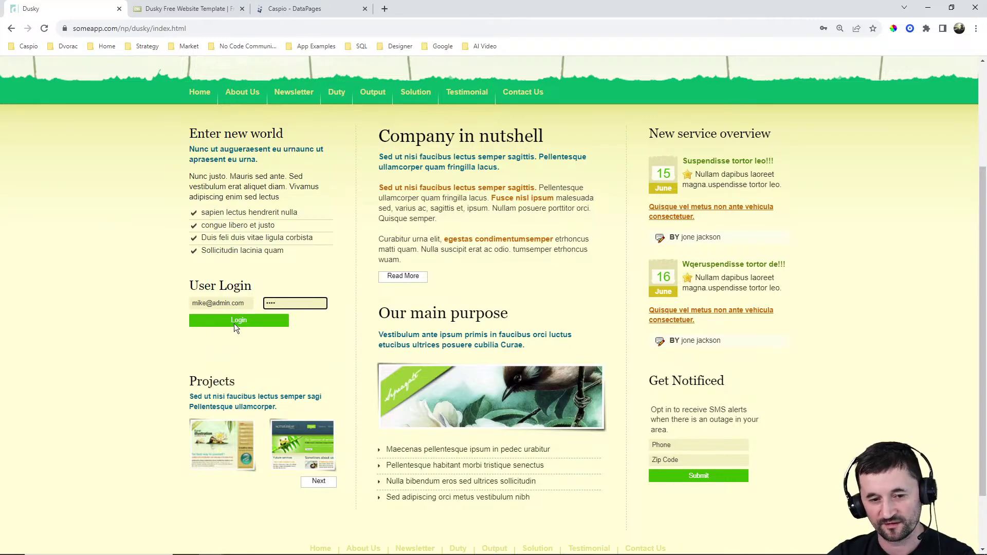
{"action": "left_click", "coordinate": [234, 324]}
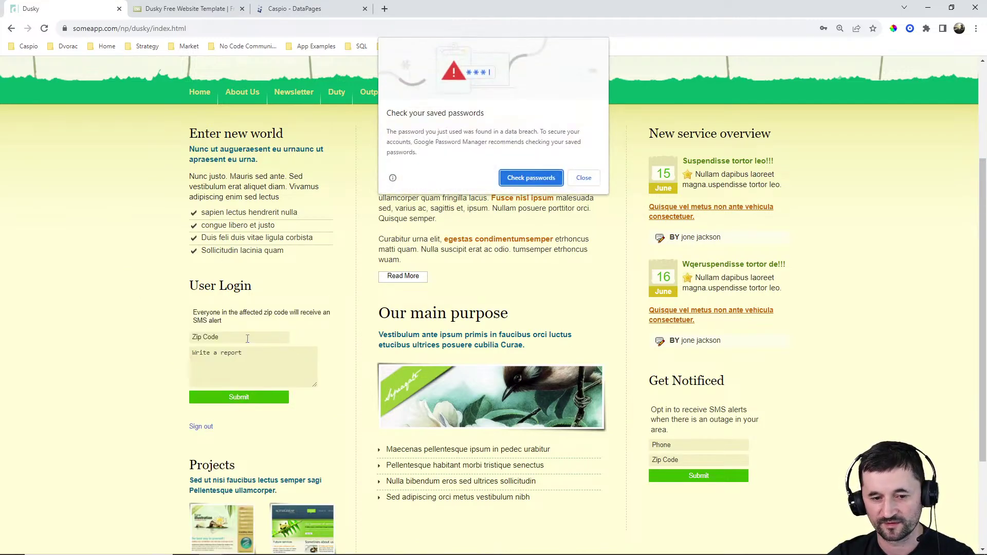
{"action": "left_click", "coordinate": [585, 178]}
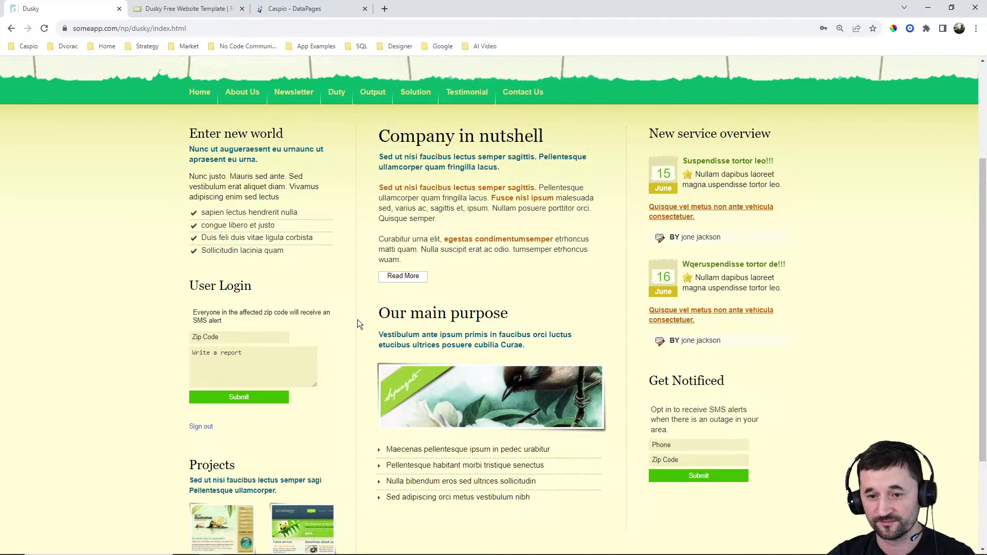
{"action": "left_click", "coordinate": [242, 340]}
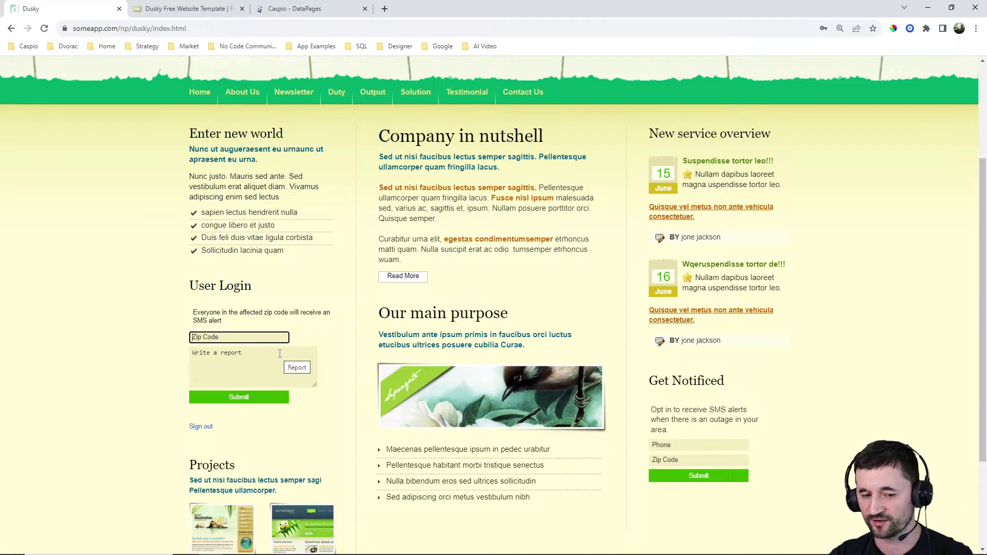
{"action": "left_click", "coordinate": [135, 344]}
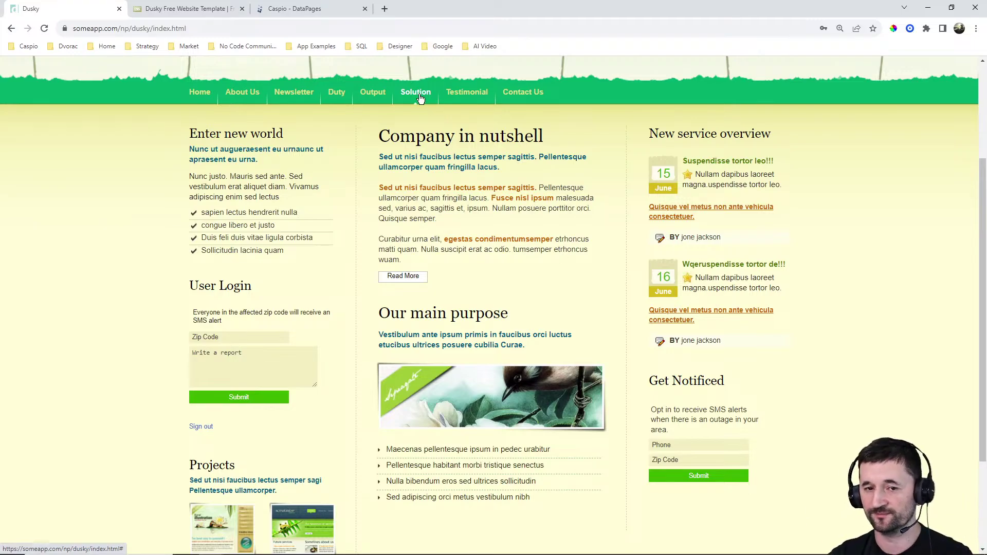
Submit a report for zip 44444 reading '3,000 homes were affected by a recent outage.'
{"action": "left_click", "coordinate": [282, 340]}
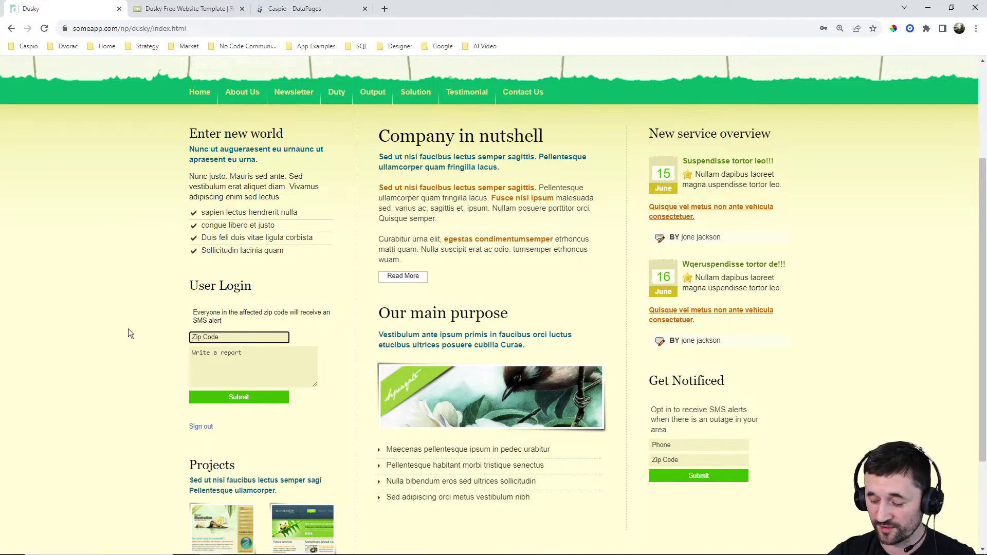
{"action": "type", "text": "44444"}
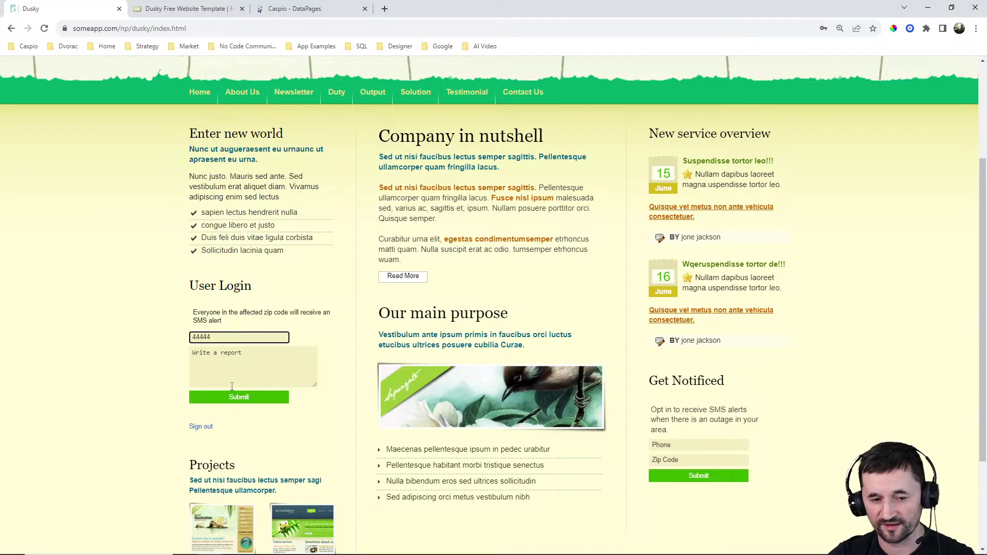
{"action": "left_click", "coordinate": [232, 385]}
{"action": "type", "text": "3"}
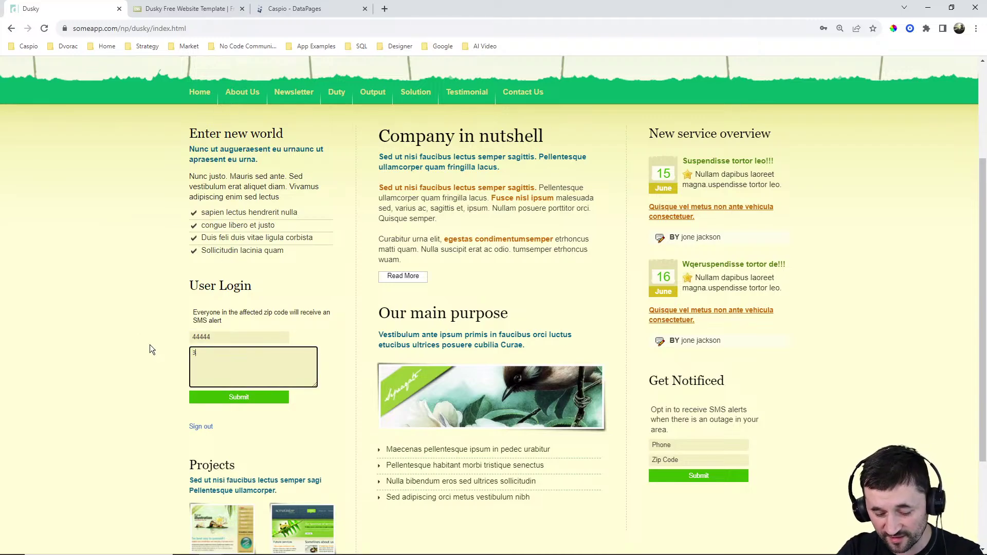
{"action": "type", "text": ",000 homes were af"}
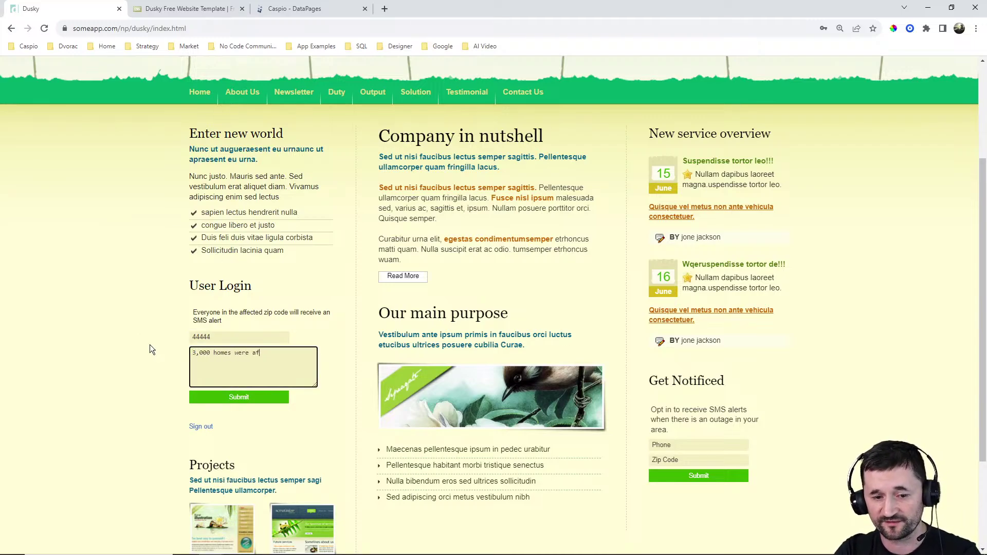
{"action": "type", "text": "fected by a recent outage."}
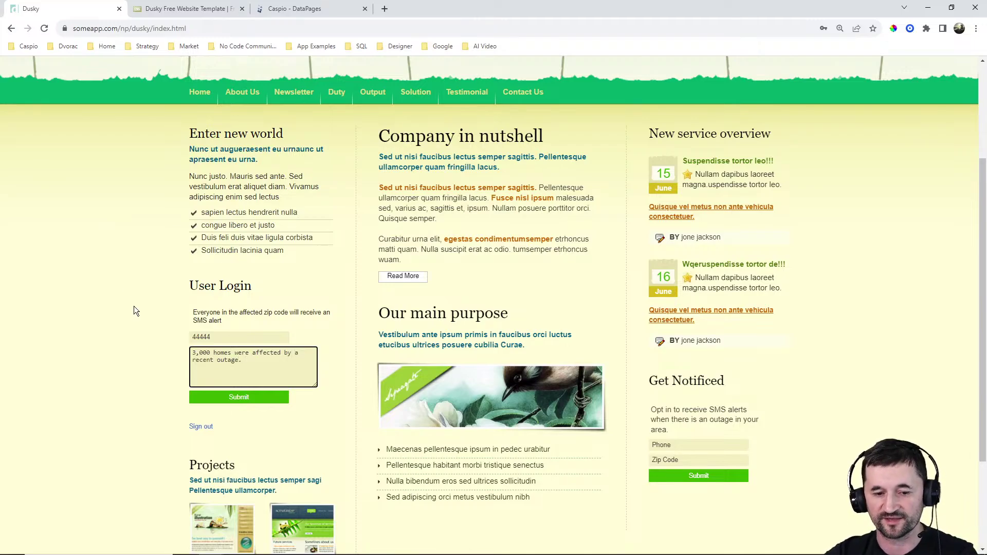
{"action": "left_click", "coordinate": [207, 396]}
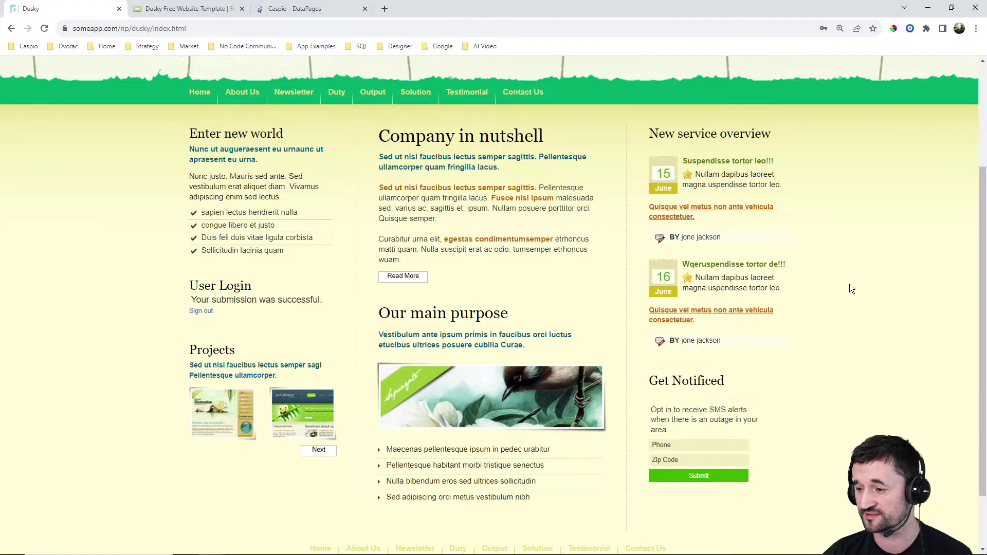
{"action": "left_click", "coordinate": [295, 8]}
Open Caspio's Tables list showing ir_tbl_opt_in, ir_tbl_reports and ir_tbl_users with their record counts
{"action": "left_click", "coordinate": [36, 219]}
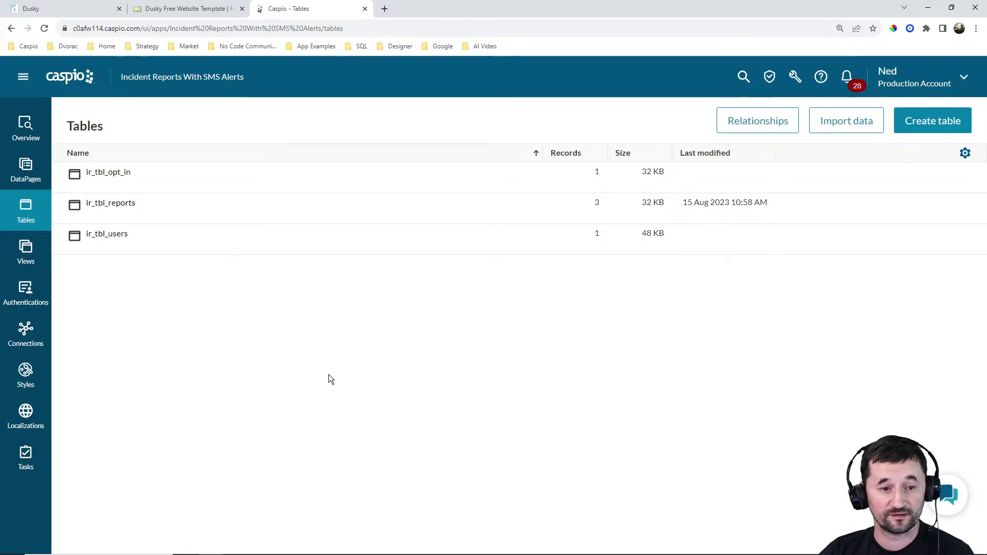
{"action": "mouse_move", "coordinate": [597, 171]}
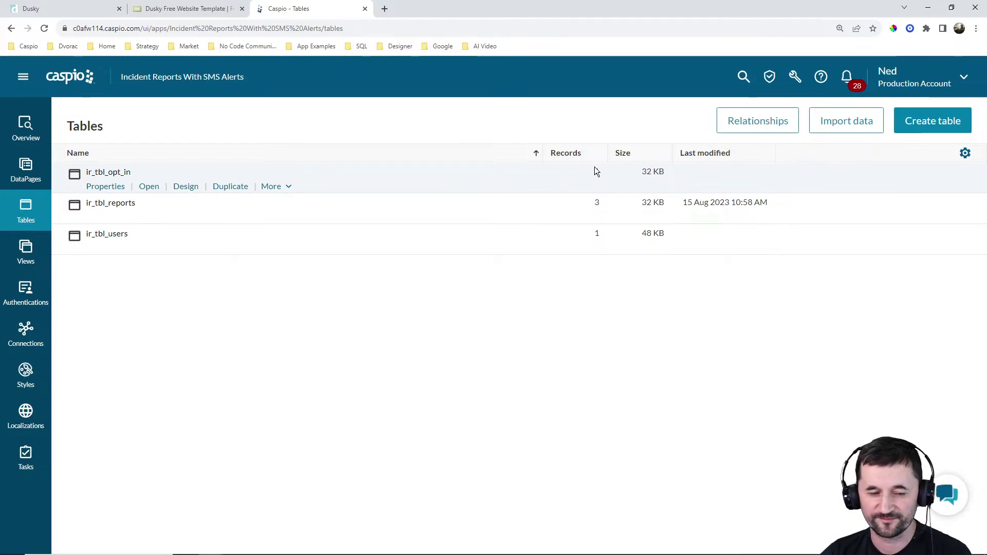
{"action": "mouse_move", "coordinate": [136, 192]}
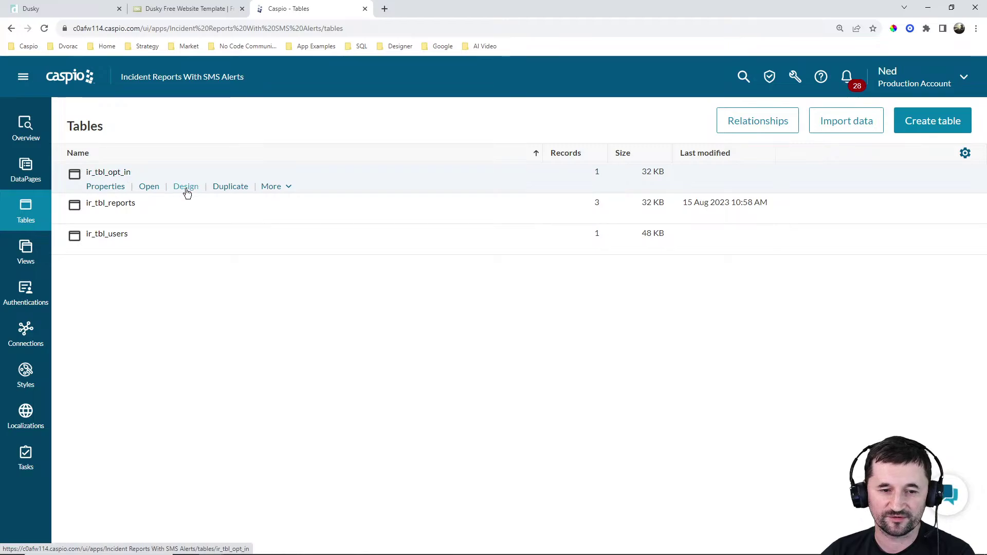
{"action": "left_click", "coordinate": [186, 189]}
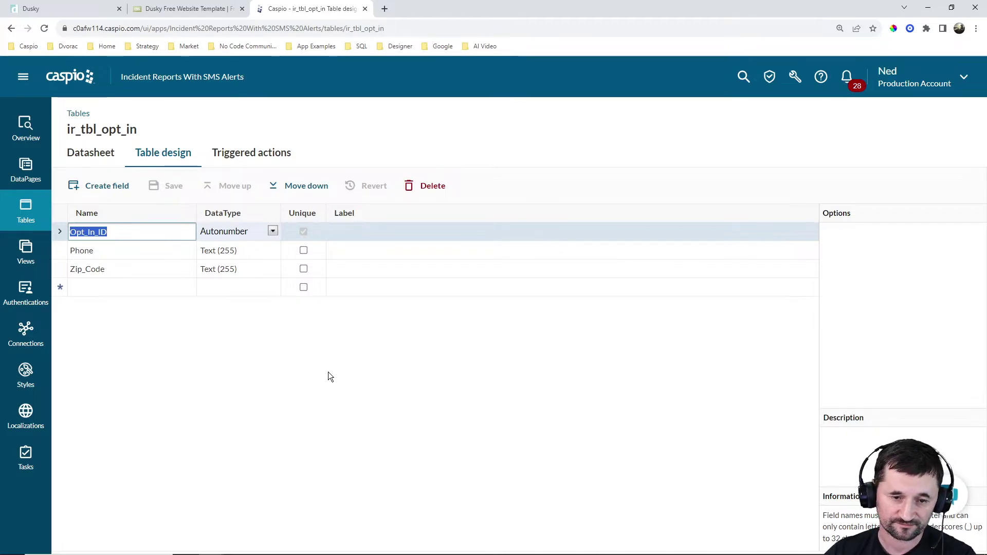
{"action": "left_click", "coordinate": [25, 206]}
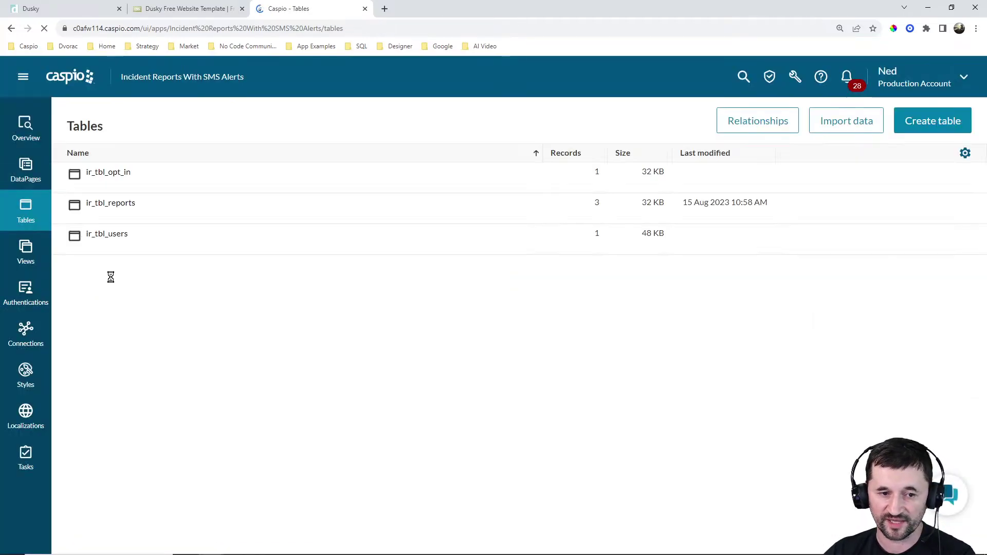
{"action": "mouse_move", "coordinate": [116, 205]}
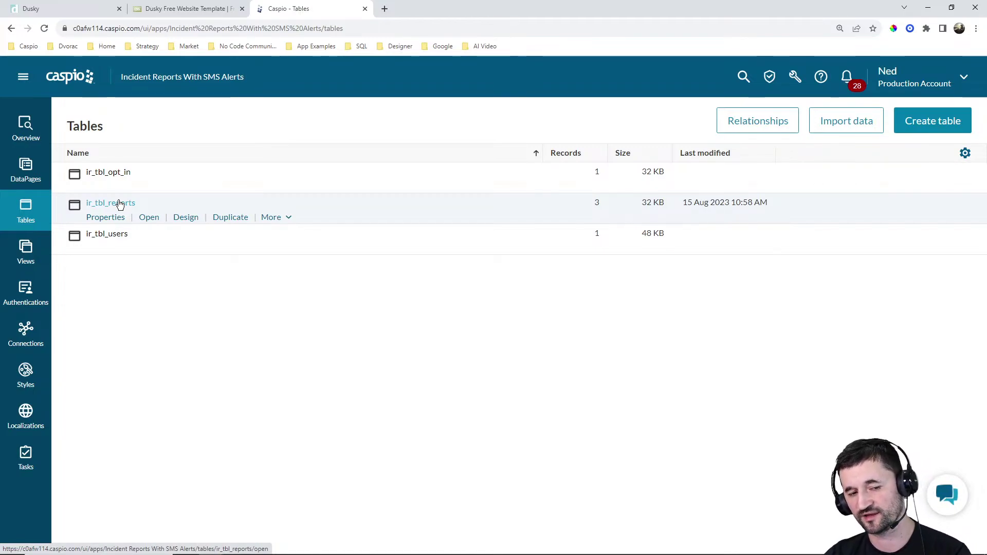
{"action": "left_click", "coordinate": [185, 217]}
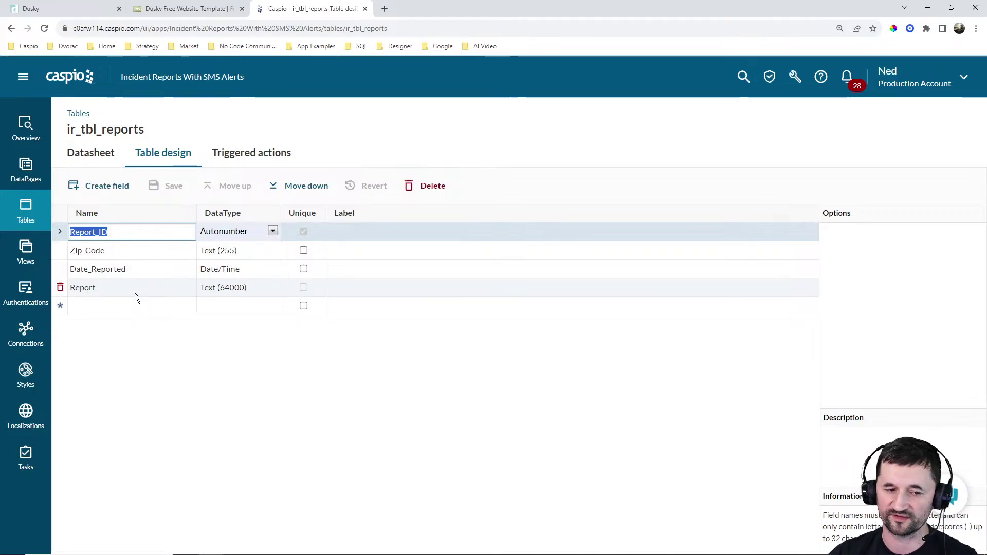
{"action": "left_click", "coordinate": [20, 211]}
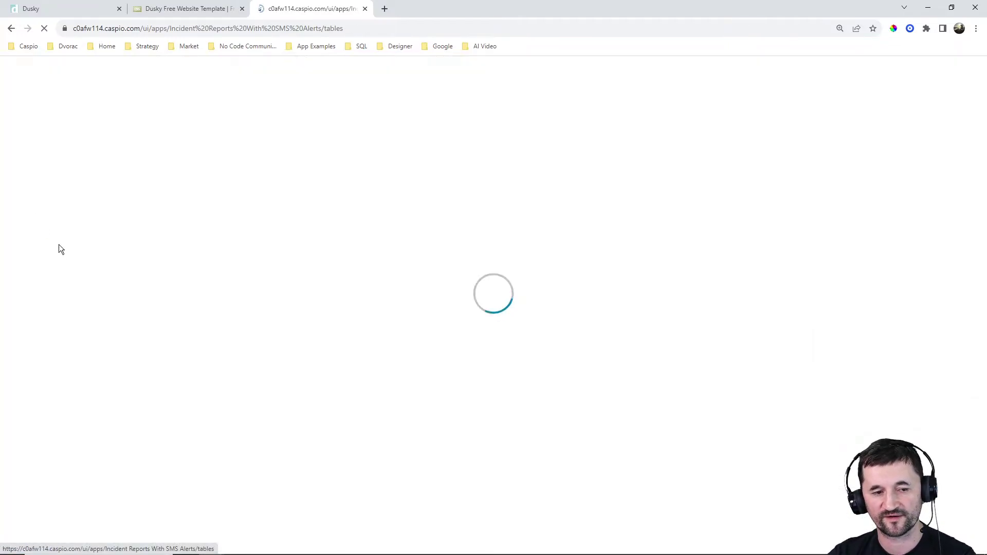
{"action": "mouse_move", "coordinate": [134, 250]}
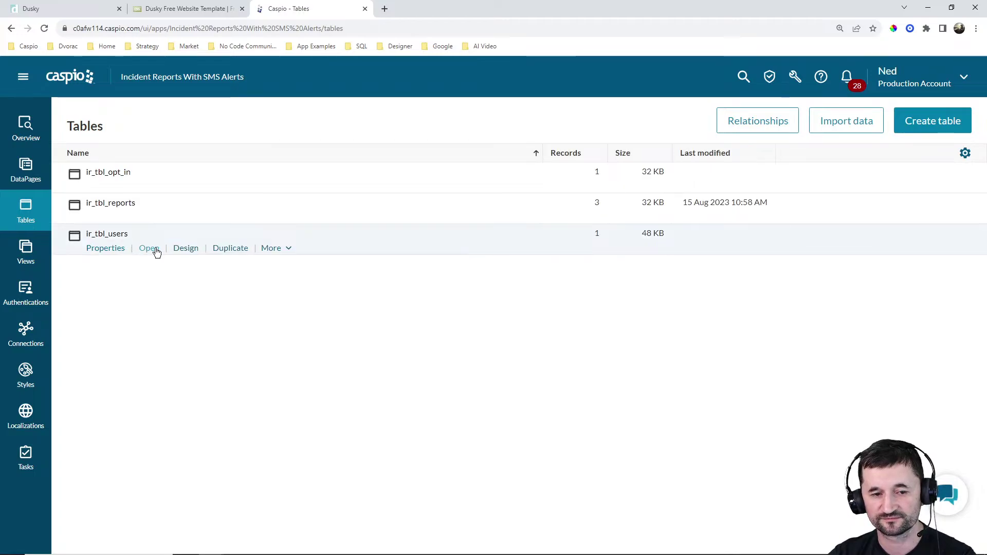
{"action": "left_click", "coordinate": [182, 249]}
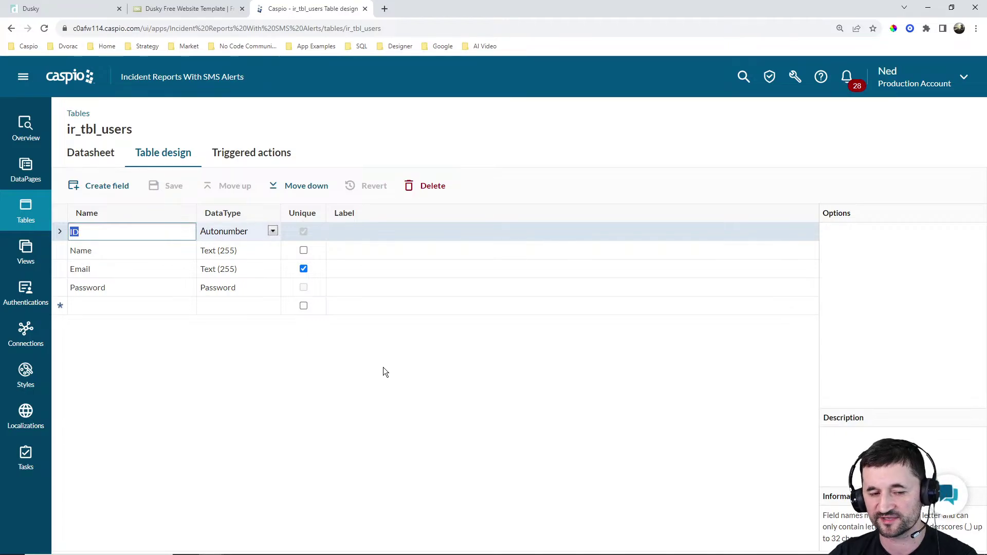
{"action": "left_click", "coordinate": [92, 154]}
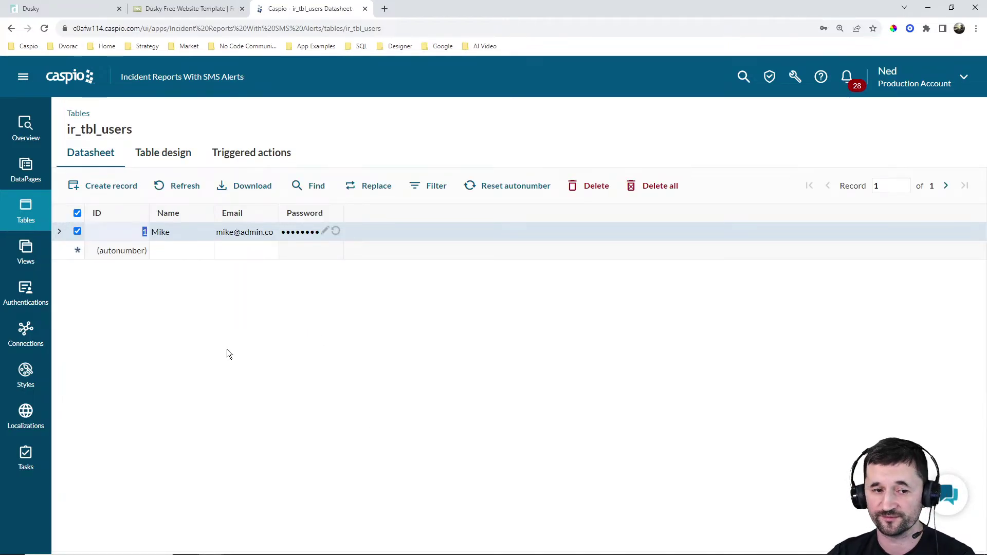
{"action": "left_click", "coordinate": [26, 211]}
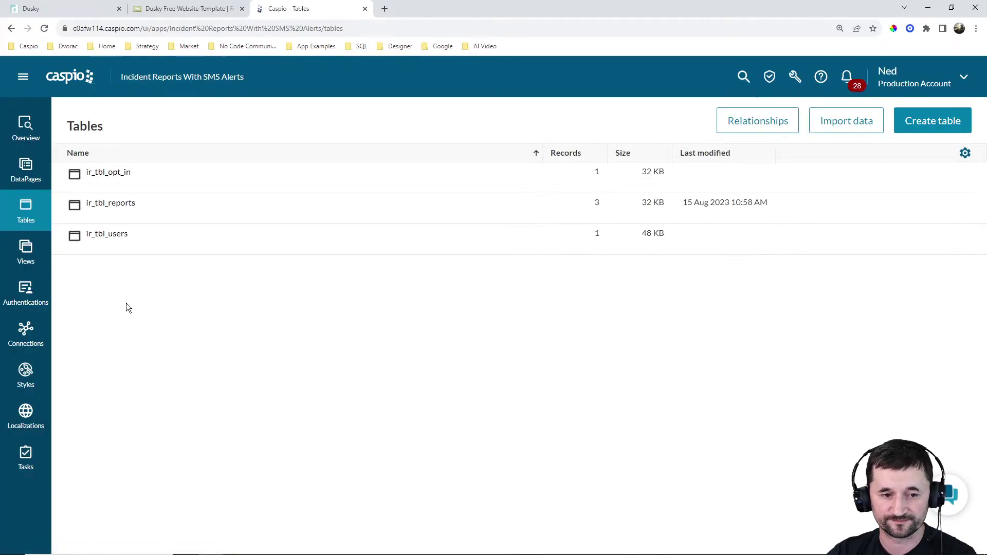
{"action": "mouse_move", "coordinate": [125, 208]}
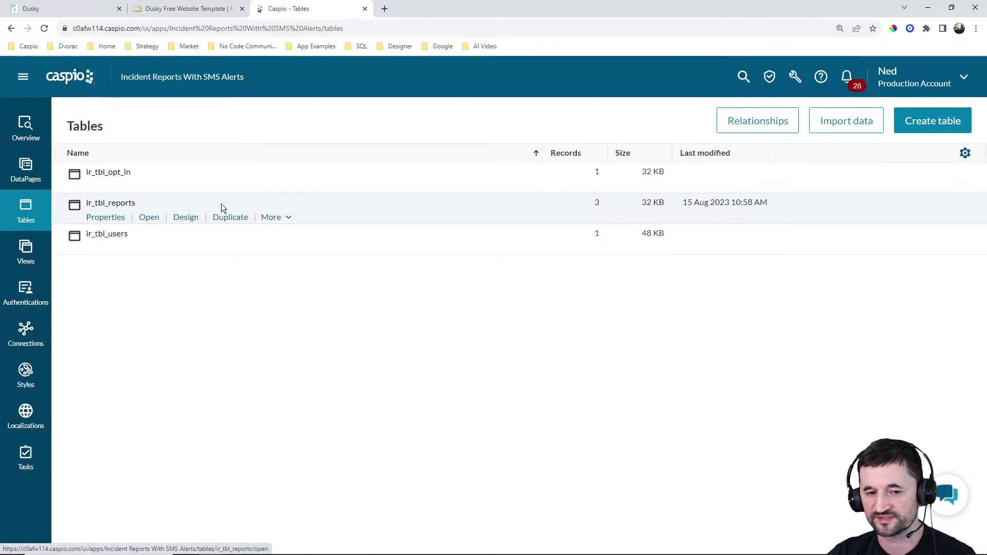
Review the Send SMS to affected Zip codes trigger and its insertable message fields without changes
{"action": "left_click", "coordinate": [272, 217]}
{"action": "left_click", "coordinate": [288, 234]}
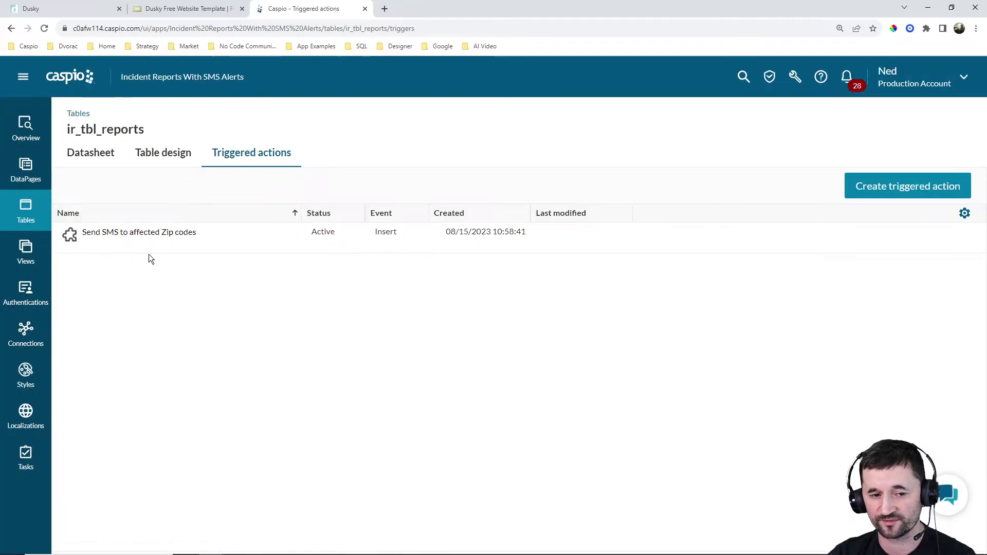
{"action": "left_click", "coordinate": [143, 249]}
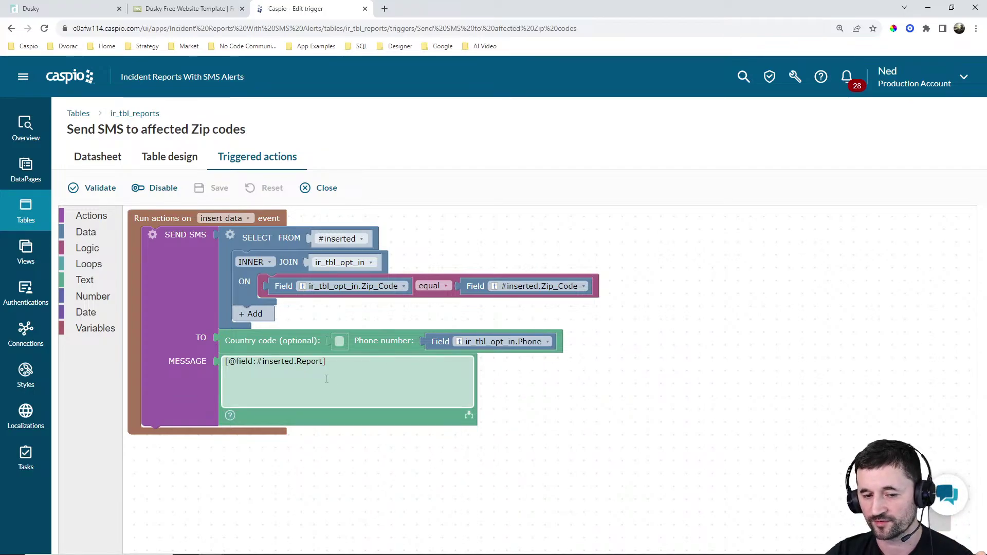
{"action": "left_click", "coordinate": [470, 417]}
{"action": "left_click", "coordinate": [453, 430]}
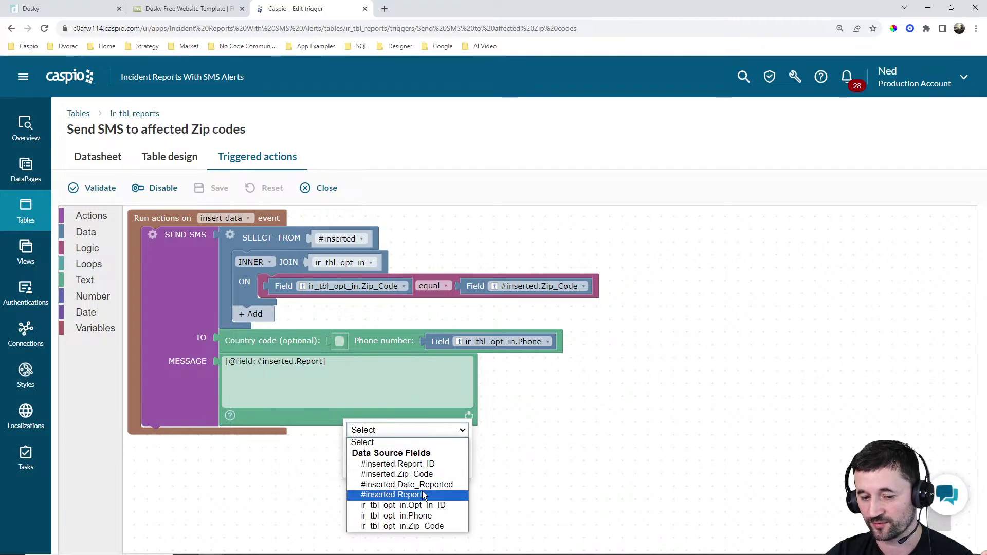
{"action": "left_click", "coordinate": [503, 479]}
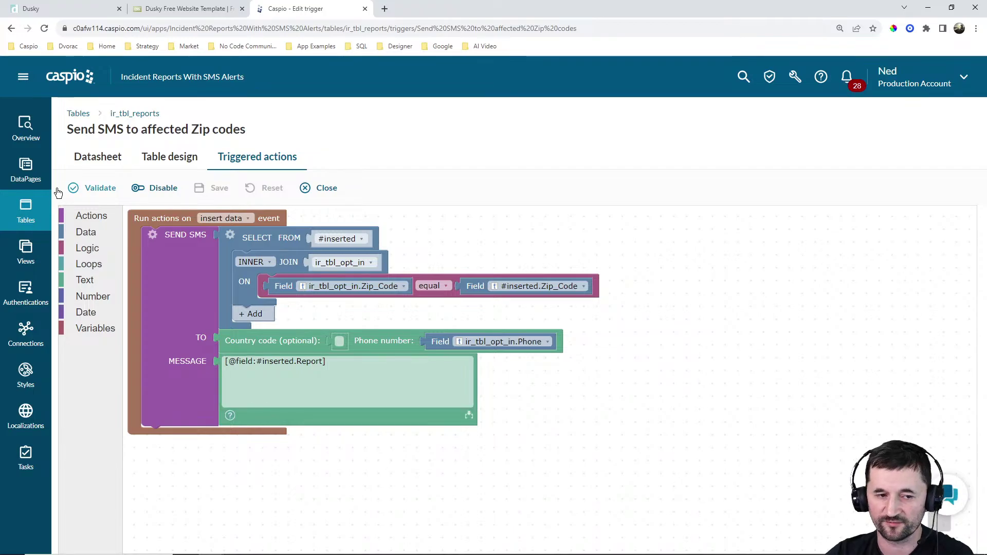
{"action": "left_click", "coordinate": [27, 173]}
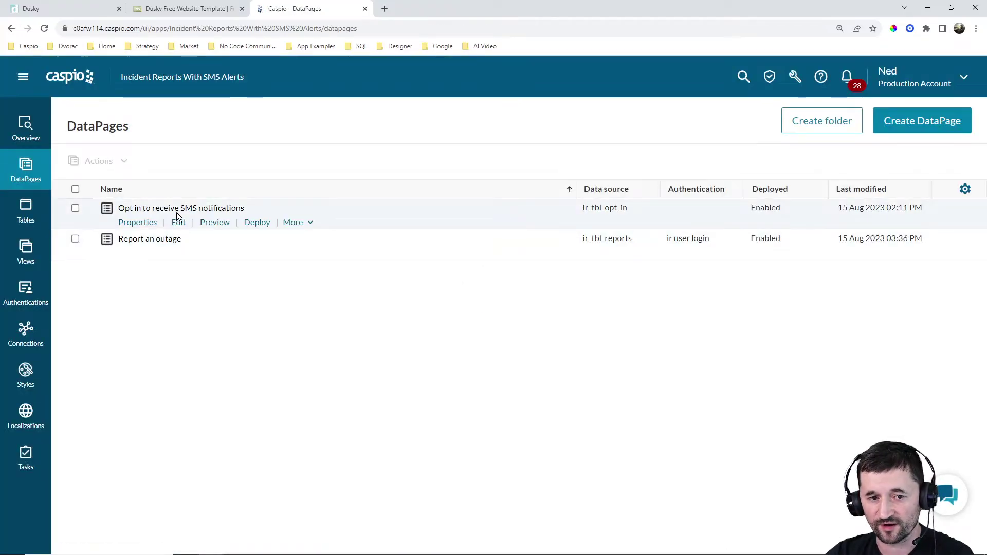
{"action": "left_click", "coordinate": [178, 223]}
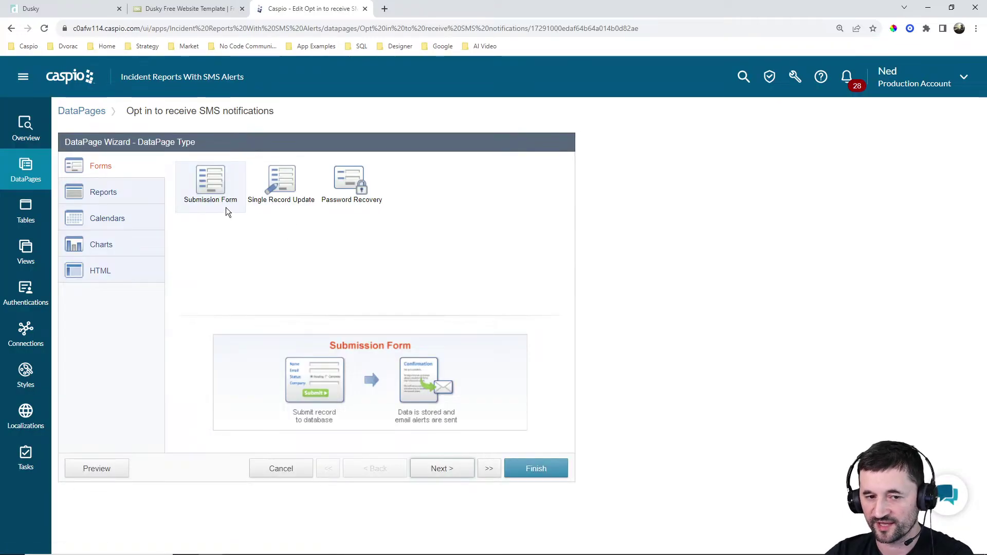
{"action": "left_click", "coordinate": [446, 468]}
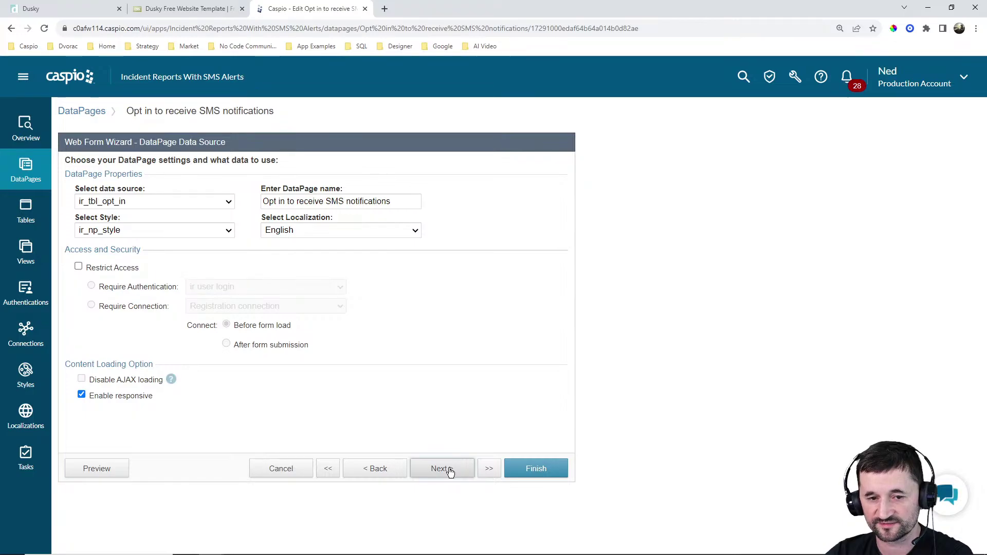
{"action": "left_click", "coordinate": [447, 468]}
{"action": "left_click", "coordinate": [450, 474]}
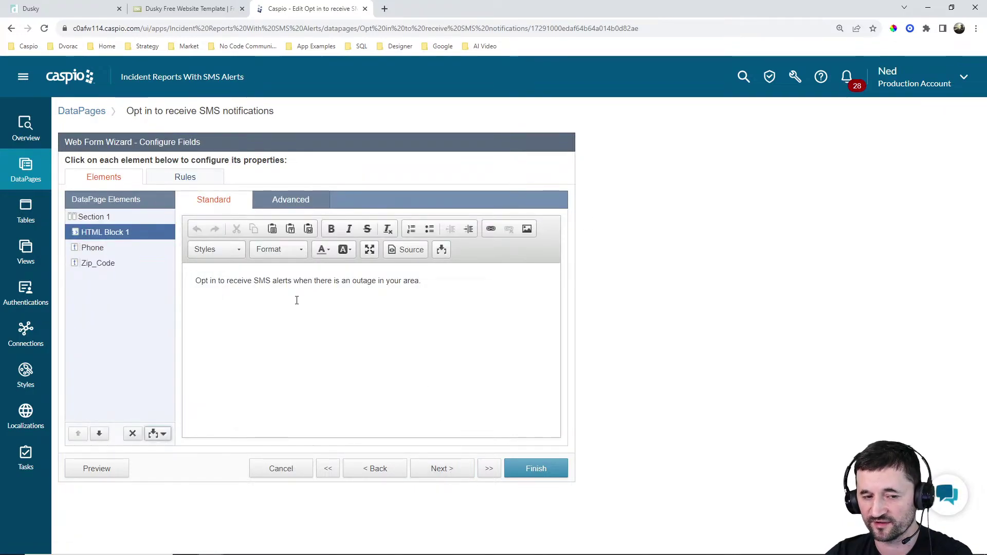
{"action": "left_click", "coordinate": [100, 250]}
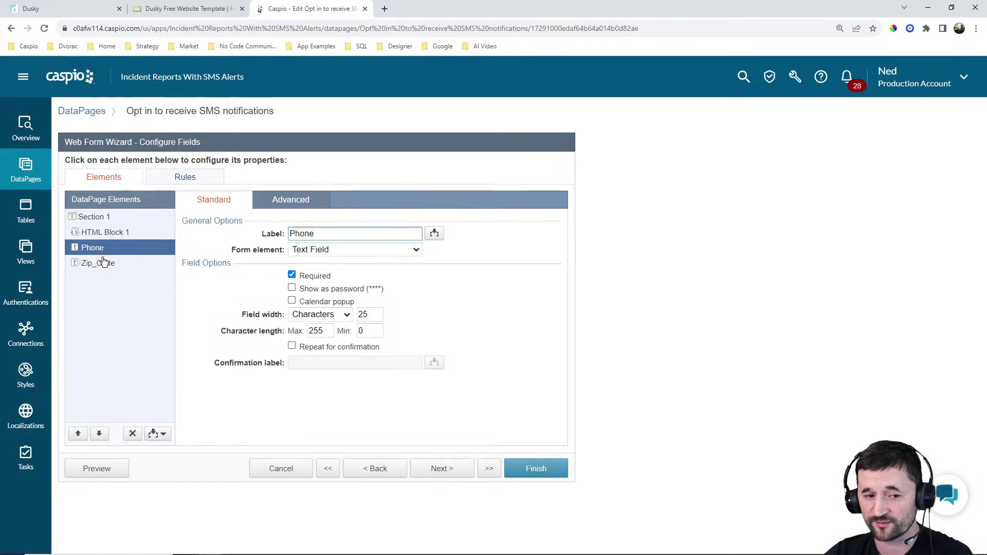
{"action": "left_click", "coordinate": [103, 263]}
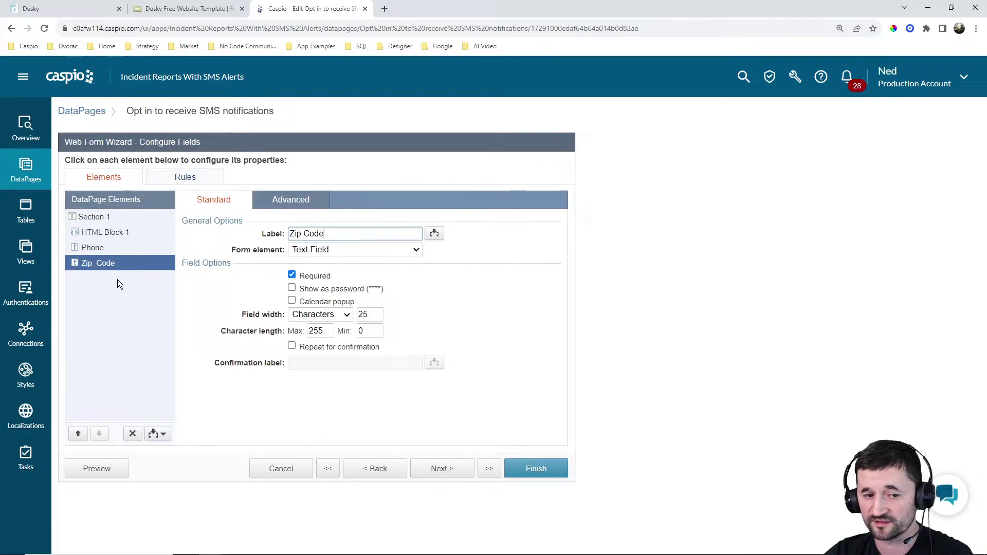
{"action": "left_click", "coordinate": [285, 468]}
{"action": "left_click", "coordinate": [566, 293]}
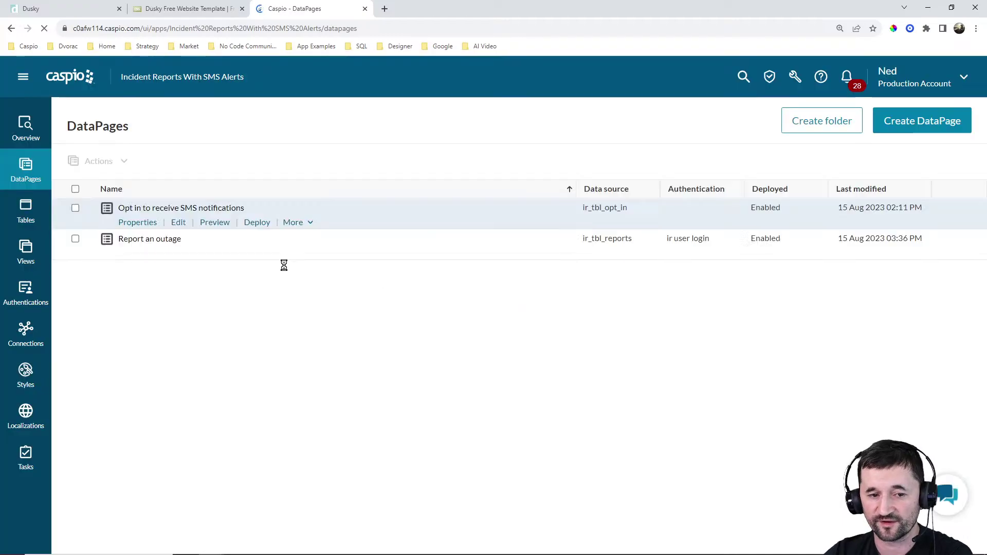
Edit Report an outage and inspect the Zip_Code, Date_Reported and Report field settings
{"action": "left_click", "coordinate": [178, 254]}
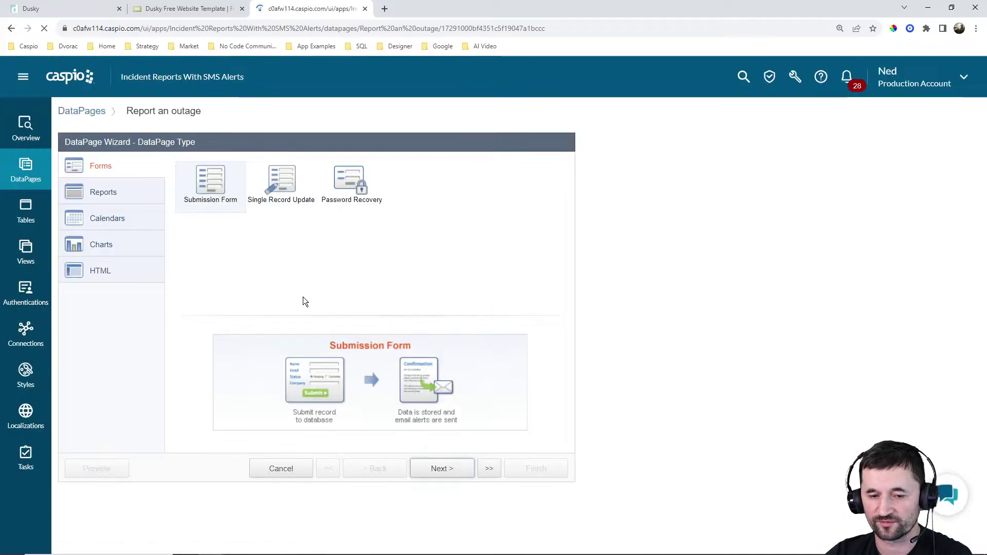
{"action": "left_click", "coordinate": [448, 471]}
{"action": "left_click", "coordinate": [449, 471]}
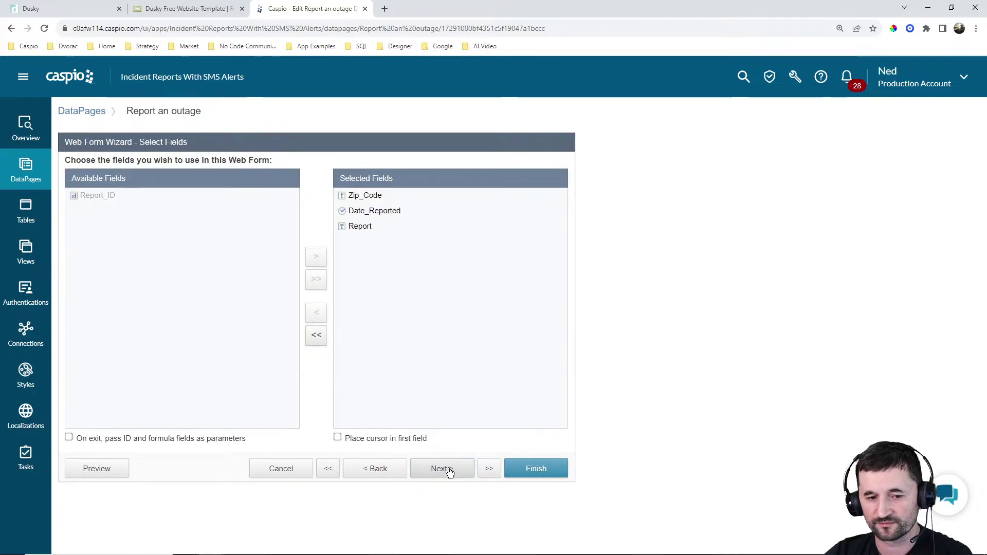
{"action": "left_click", "coordinate": [443, 470]}
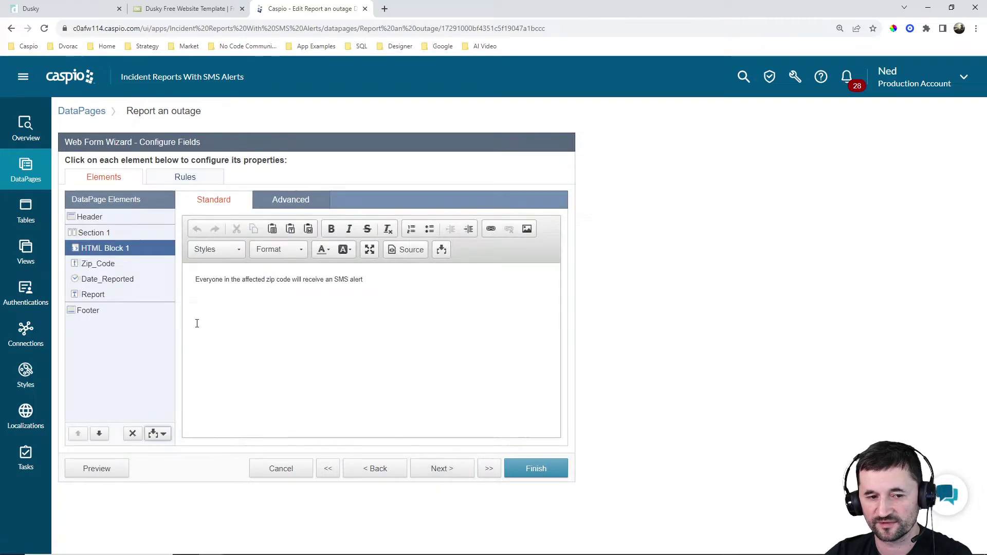
{"action": "left_click", "coordinate": [105, 265]}
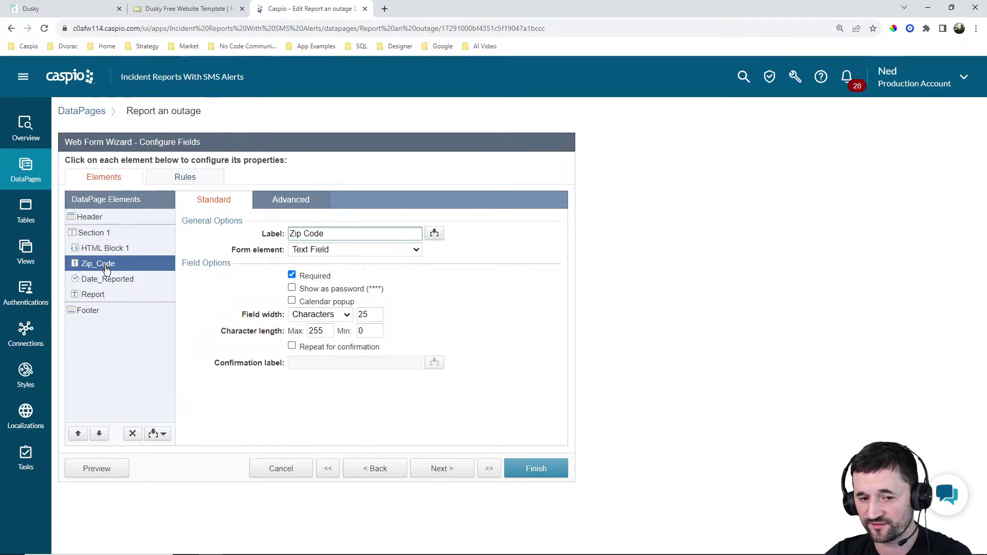
{"action": "left_click", "coordinate": [107, 282]}
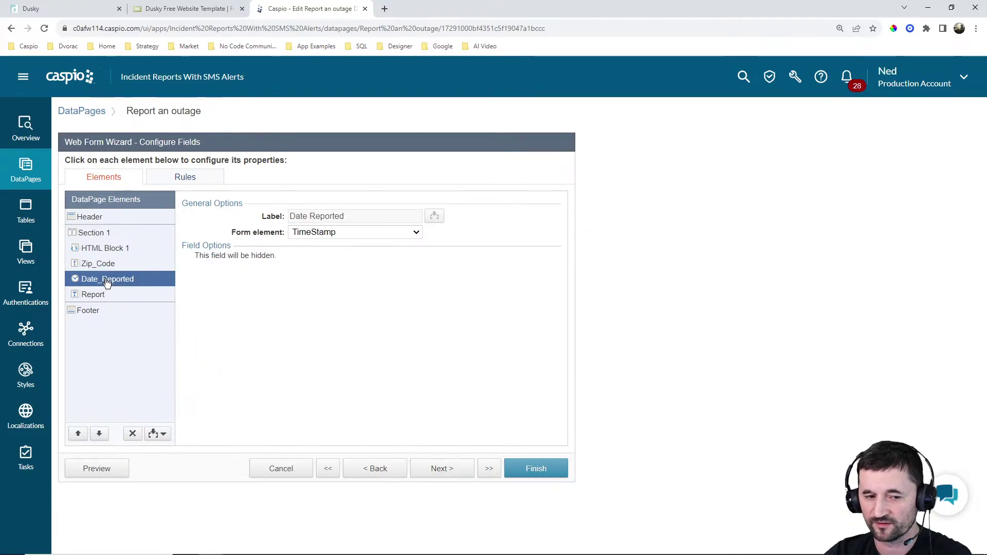
{"action": "left_click", "coordinate": [107, 297]}
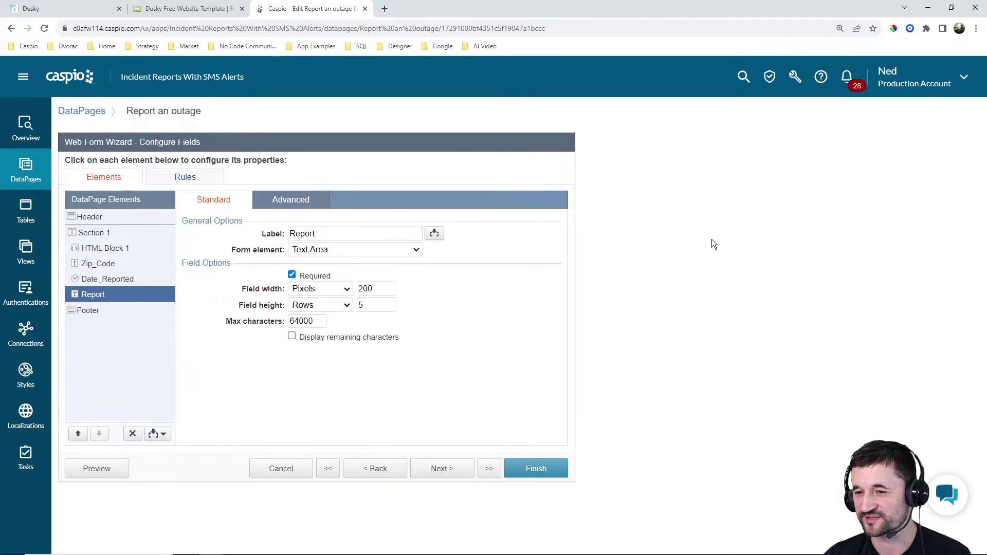
Scroll the live Dusky demo page to review its Get Notified SMS opt-in form
{"action": "left_click", "coordinate": [188, 16]}
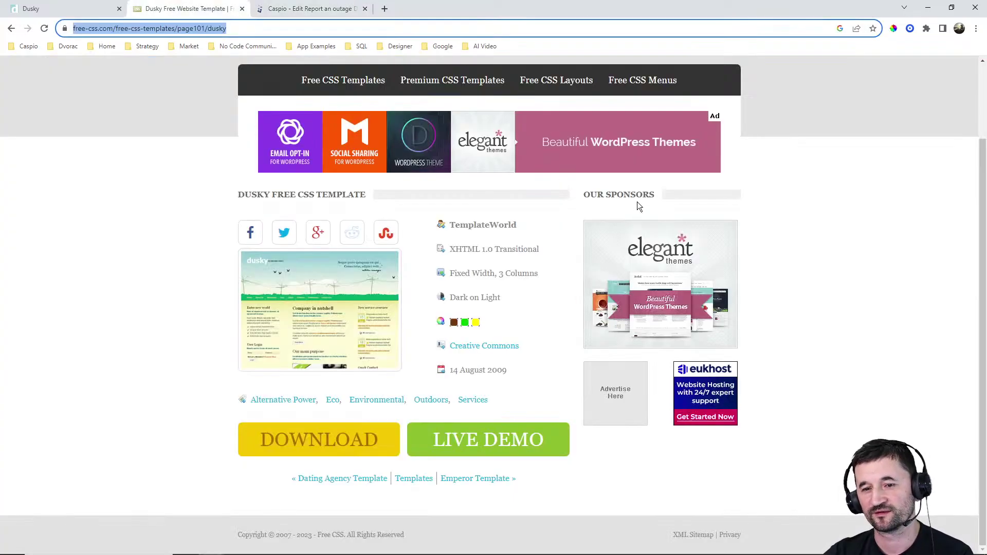
{"action": "left_click", "coordinate": [77, 9]}
{"action": "scroll", "coordinate": [846, 299], "scroll_direction": "up", "scroll_amount": 3}
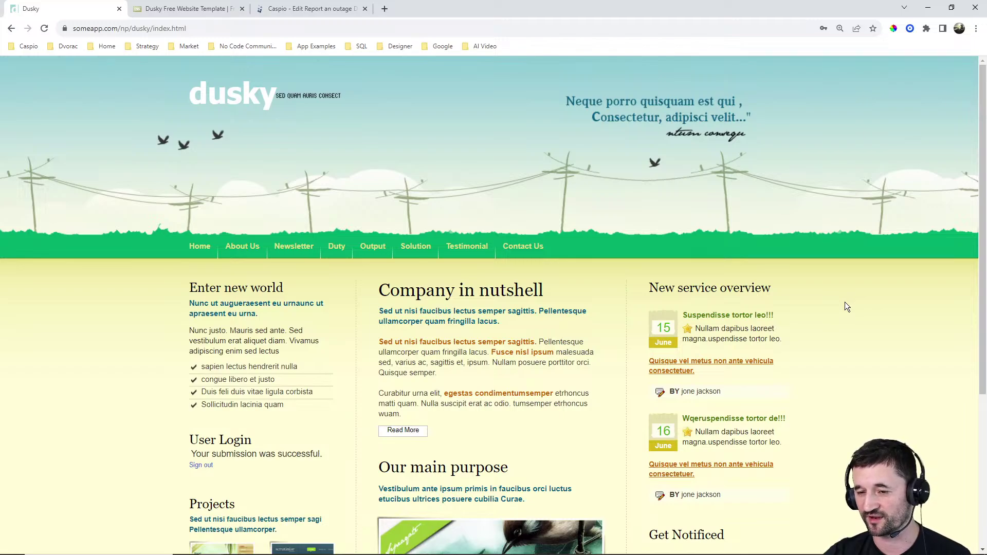
{"action": "scroll", "coordinate": [868, 319], "scroll_direction": "down", "scroll_amount": 3}
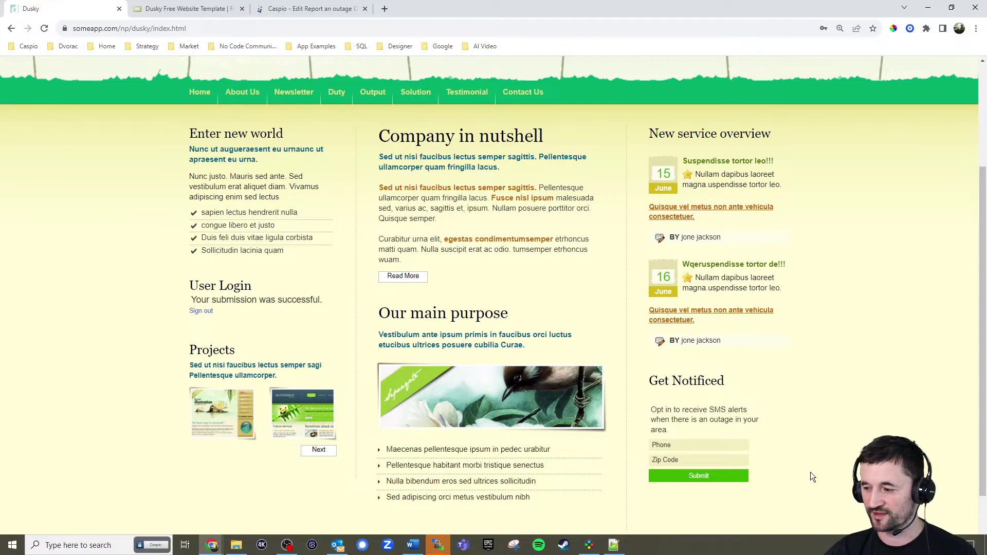
Close the other running app's window and head back to Caspio's Tables list
{"action": "left_click", "coordinate": [436, 545]}
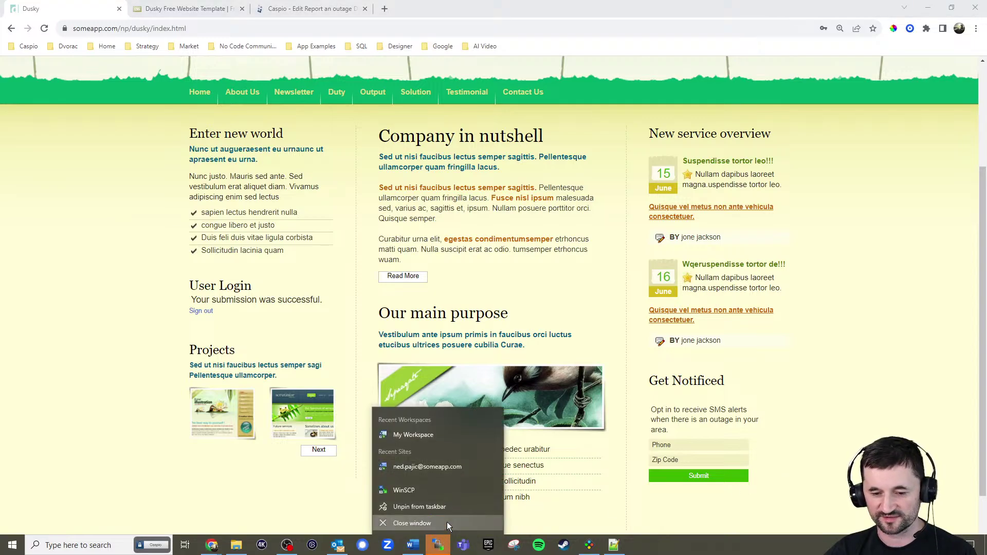
{"action": "left_click", "coordinate": [446, 523]}
{"action": "left_click", "coordinate": [486, 299]}
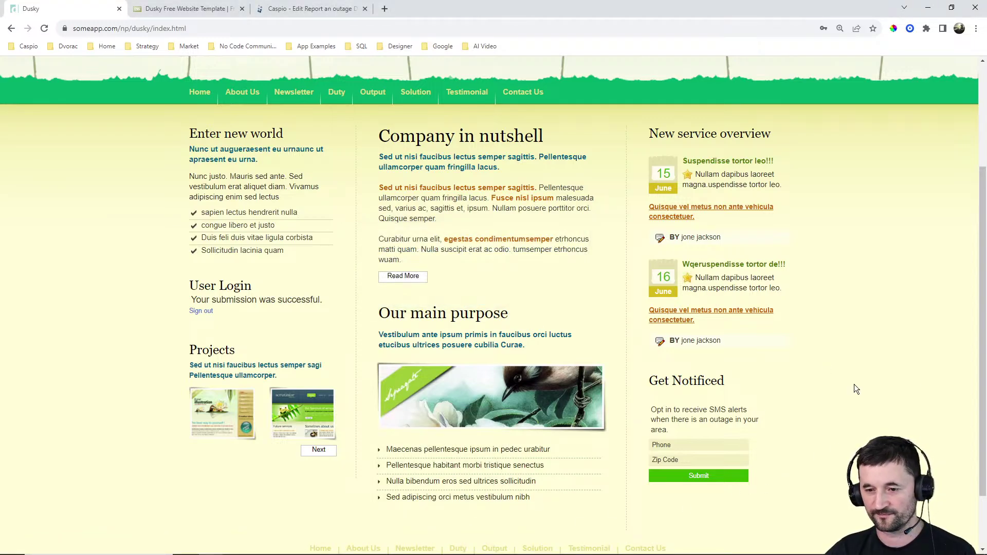
{"action": "scroll", "coordinate": [854, 386], "scroll_direction": "up", "scroll_amount": 3}
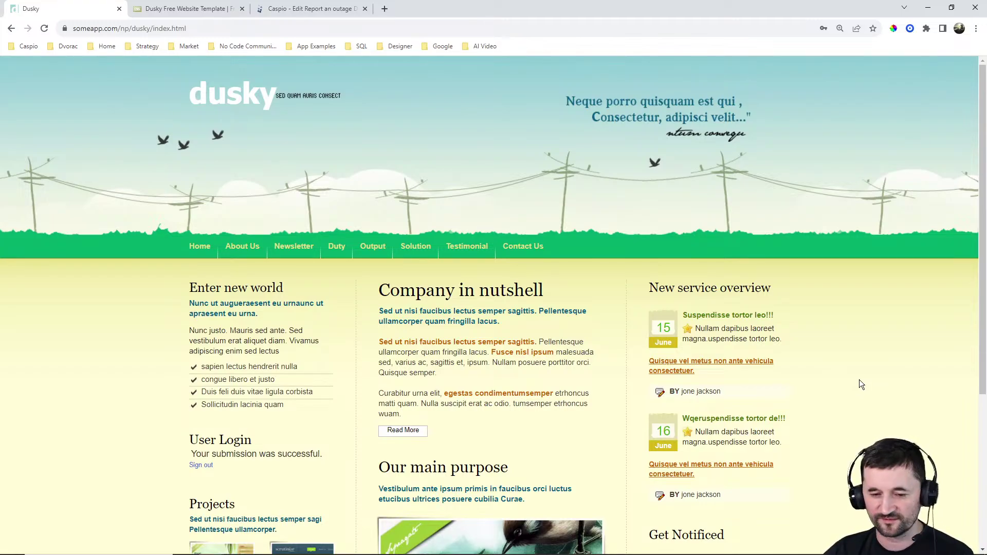
{"action": "scroll", "coordinate": [860, 380], "scroll_direction": "down", "scroll_amount": 2}
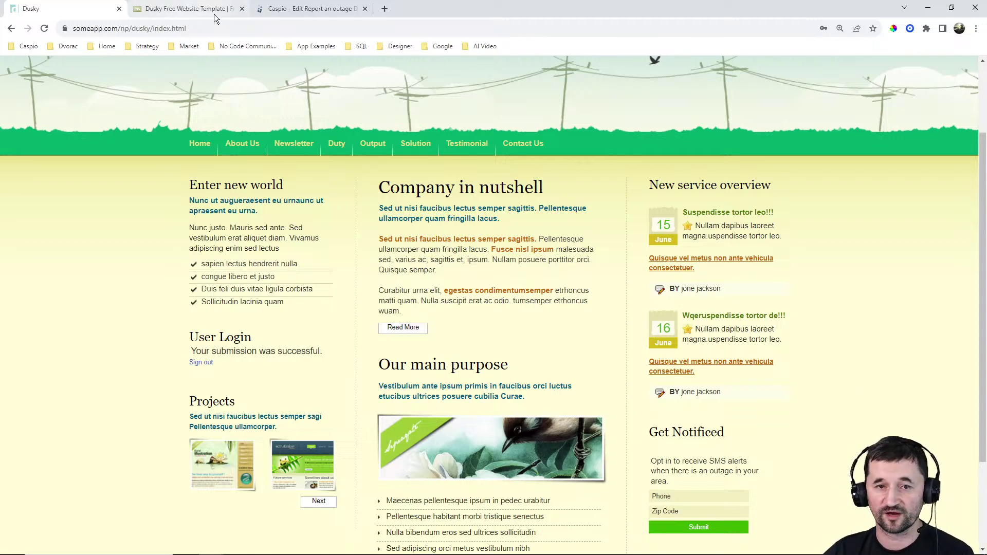
{"action": "left_click", "coordinate": [309, 9]}
{"action": "left_click", "coordinate": [26, 211]}
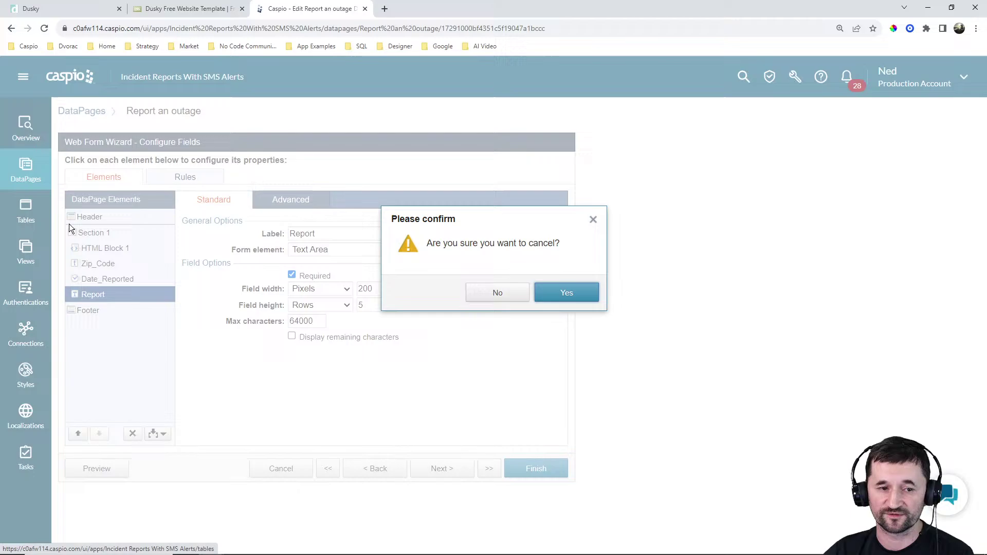
Discard the wizard, add a Yes/No field 'Optin' to ir_tbl_opt_in, and save the table
{"action": "left_click", "coordinate": [566, 293]}
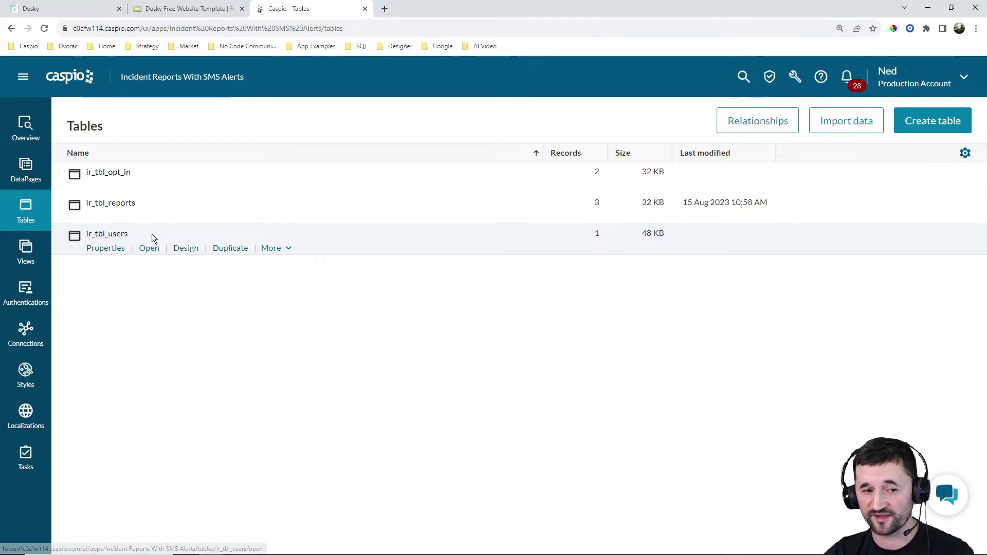
{"action": "left_click", "coordinate": [189, 192]}
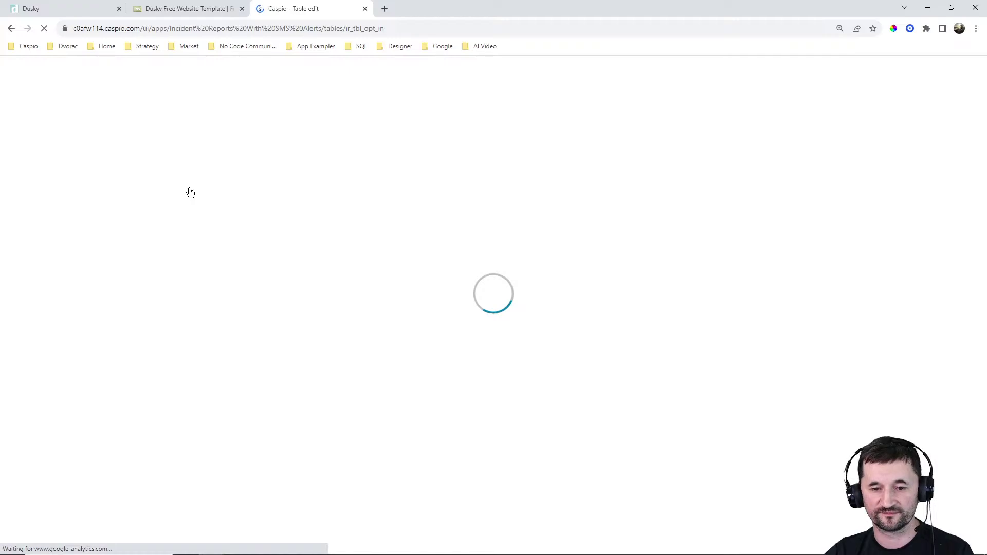
{"action": "left_click", "coordinate": [120, 288]}
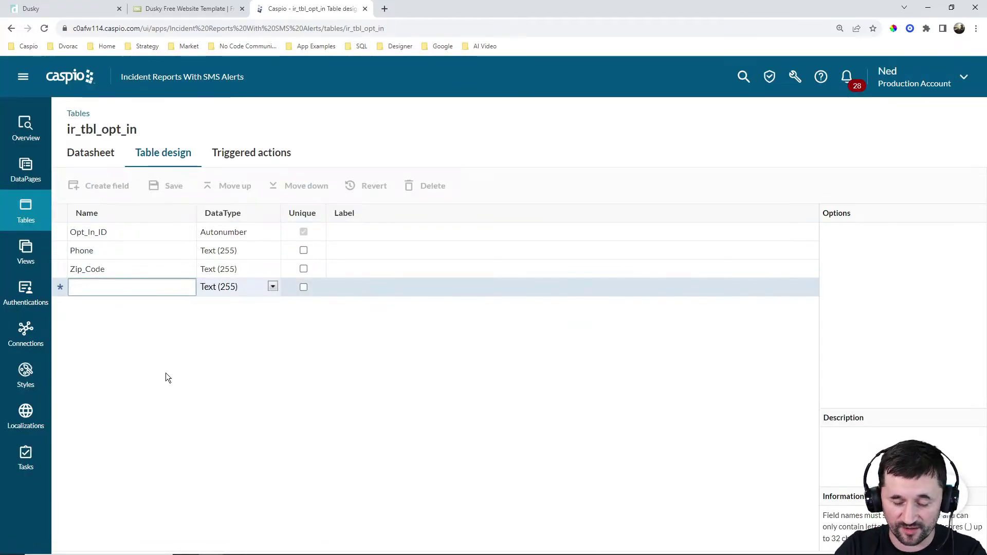
{"action": "type", "text": "Opt"}
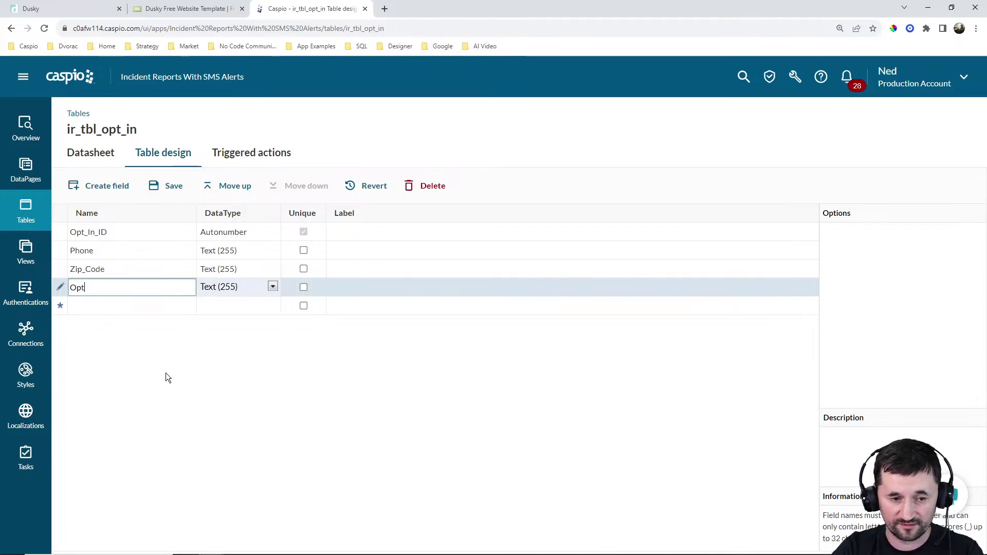
{"action": "type", "text": "in"}
{"action": "left_click", "coordinate": [225, 291]}
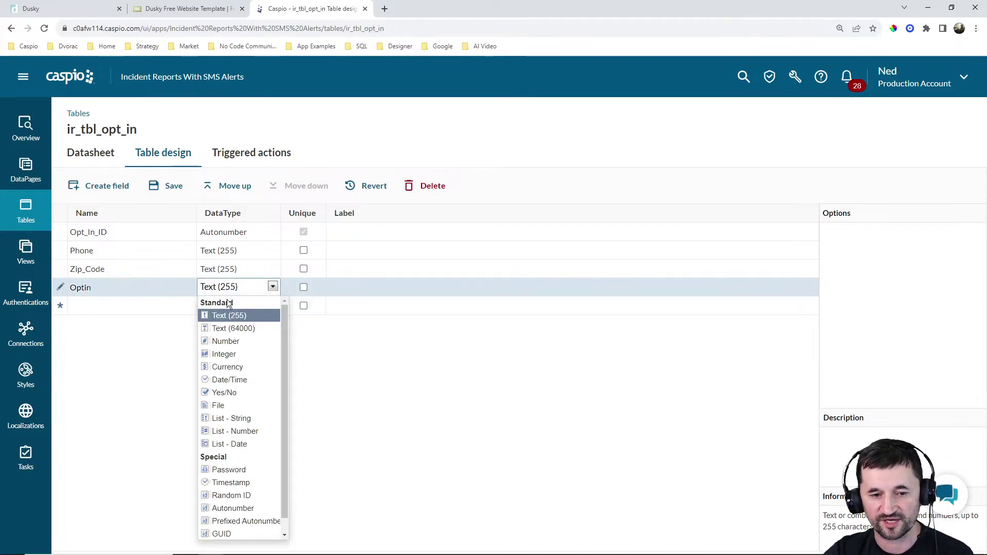
{"action": "left_click", "coordinate": [236, 392]}
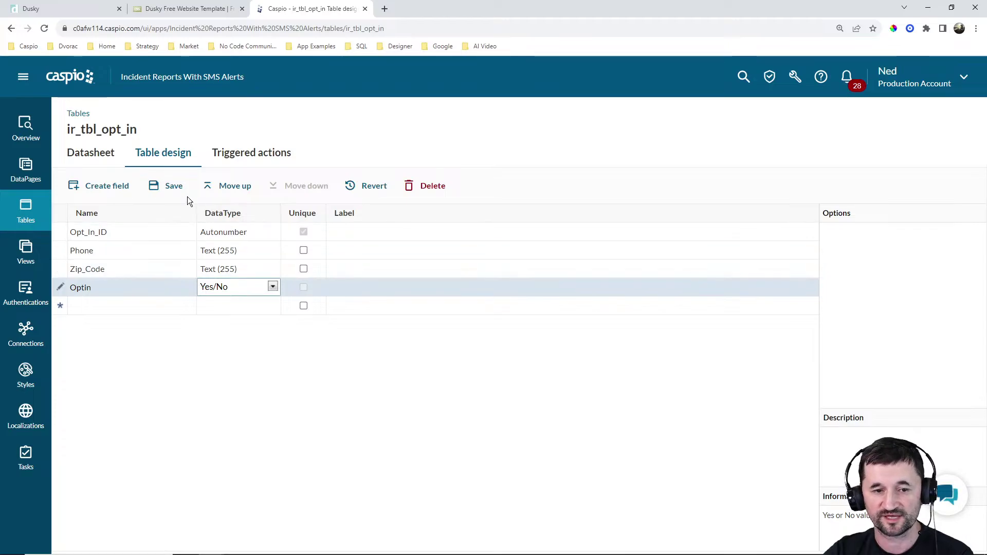
{"action": "left_click", "coordinate": [170, 186]}
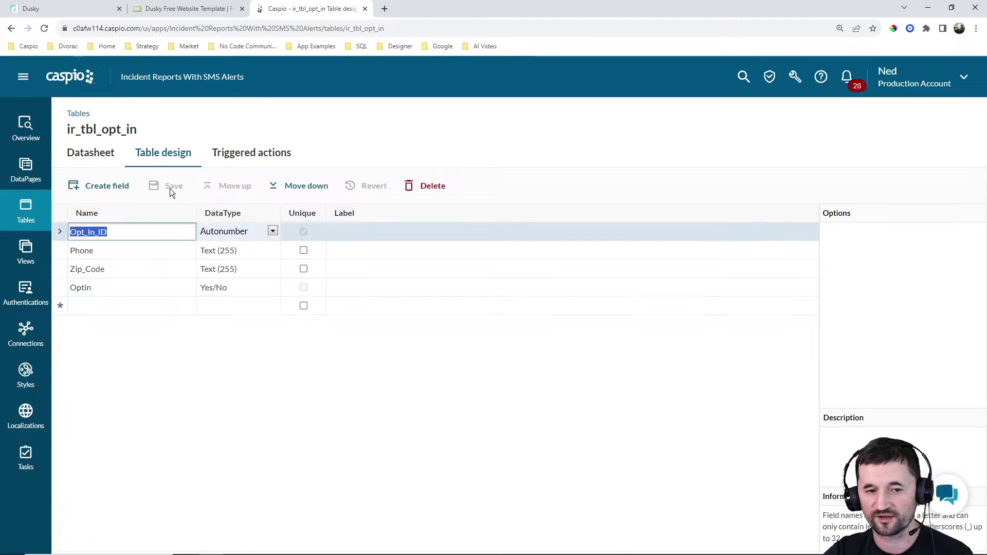
{"action": "left_click", "coordinate": [25, 212]}
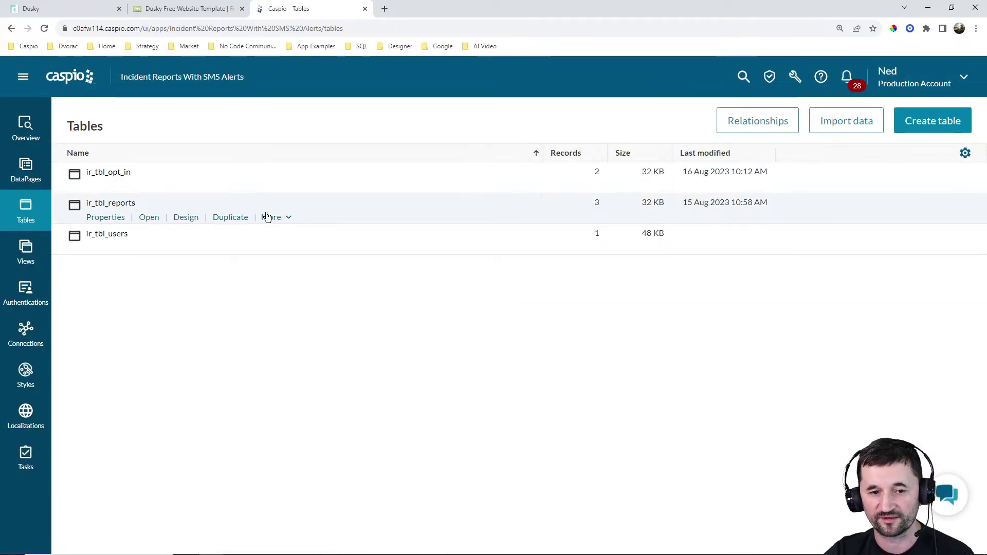
{"action": "left_click", "coordinate": [282, 218]}
Open the Send SMS to affected Zip codes trigger and enable a WHERE clause on its SELECT
{"action": "left_click", "coordinate": [293, 234]}
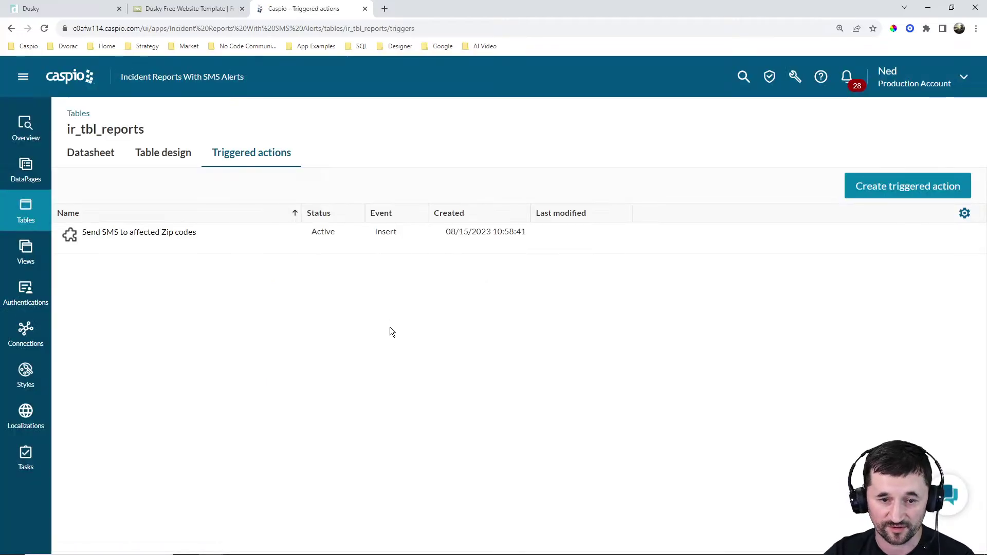
{"action": "left_click", "coordinate": [116, 246]}
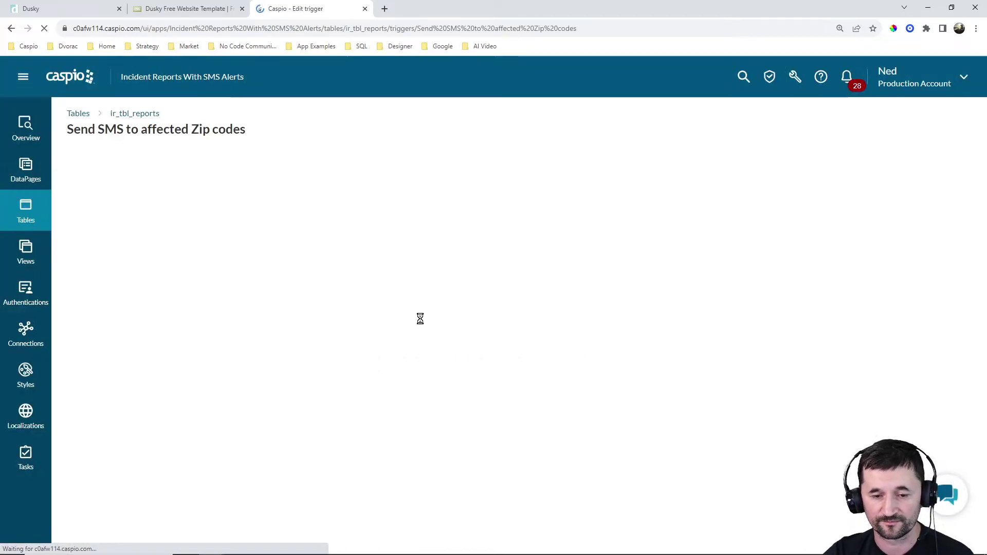
{"action": "left_click", "coordinate": [235, 237]}
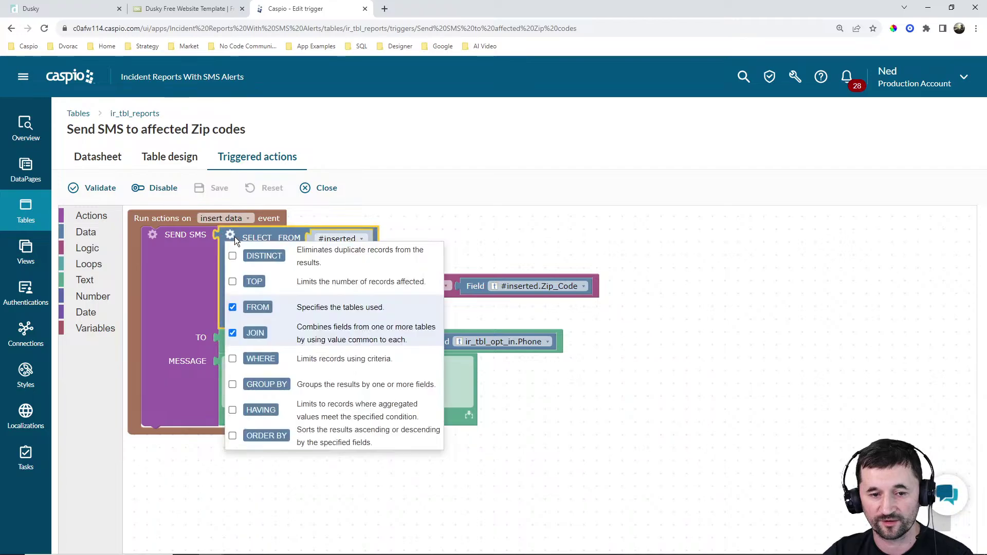
{"action": "left_click", "coordinate": [232, 362]}
{"action": "left_click", "coordinate": [761, 374]}
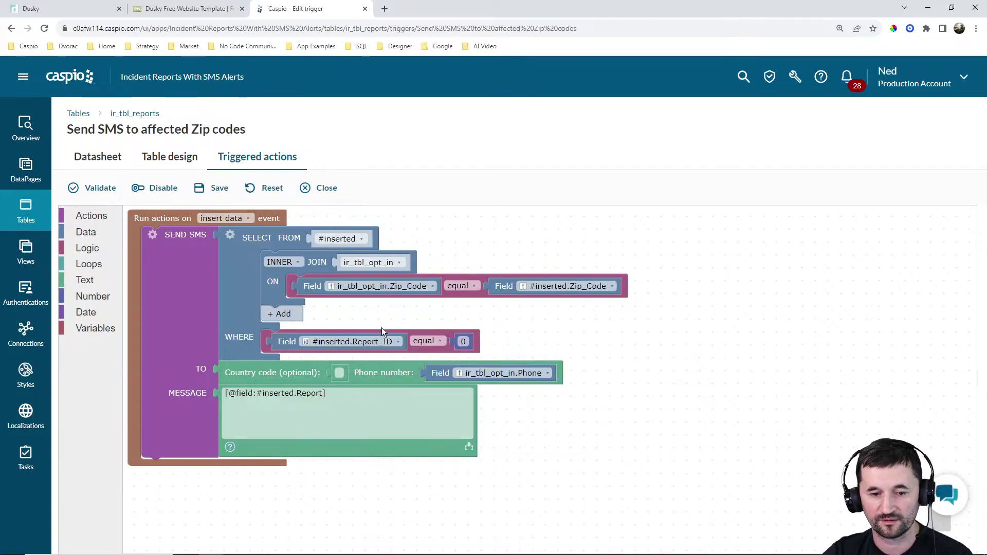
Set the WHERE condition to ir_tbl_opt_in.Optin equal to the logic value true
{"action": "left_click", "coordinate": [329, 340]}
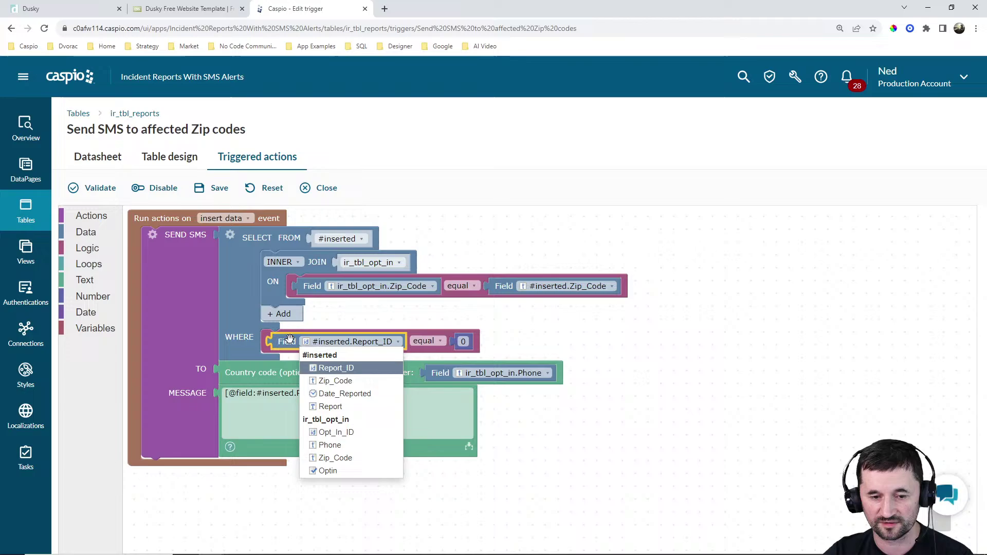
{"action": "left_click", "coordinate": [329, 471]}
{"action": "left_click_drag", "start_coordinate": [508, 352], "coordinate": [943, 522]}
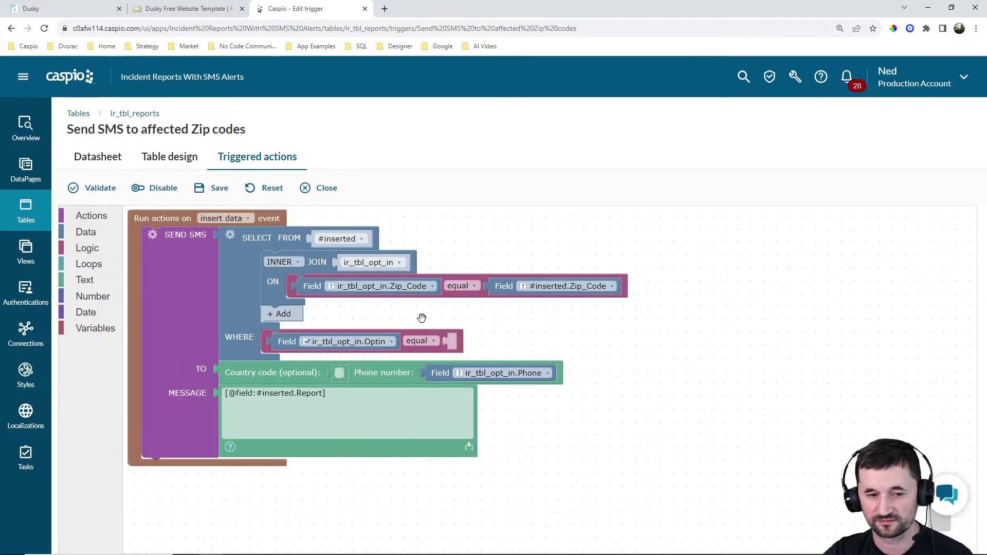
{"action": "left_click", "coordinate": [91, 249]}
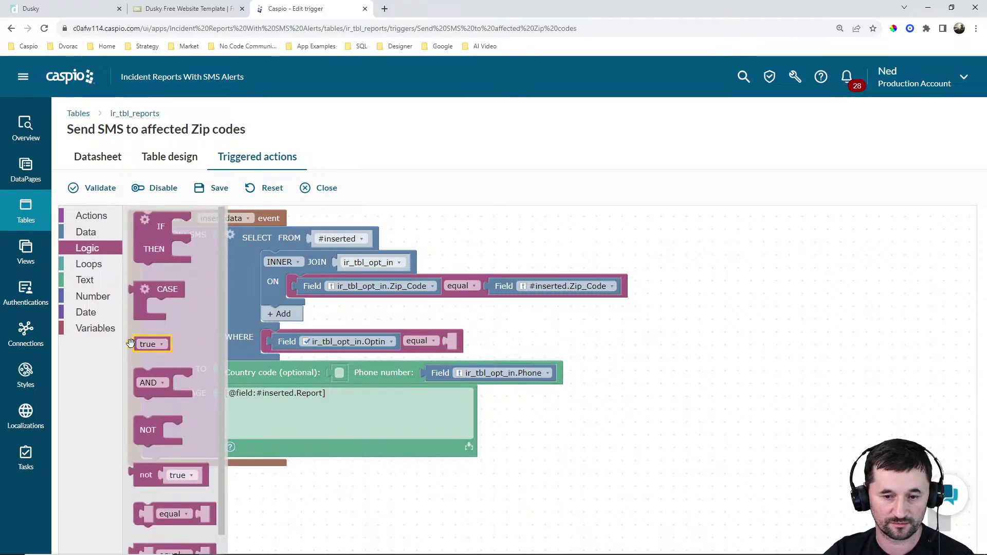
{"action": "left_click_drag", "start_coordinate": [131, 344], "coordinate": [451, 342]}
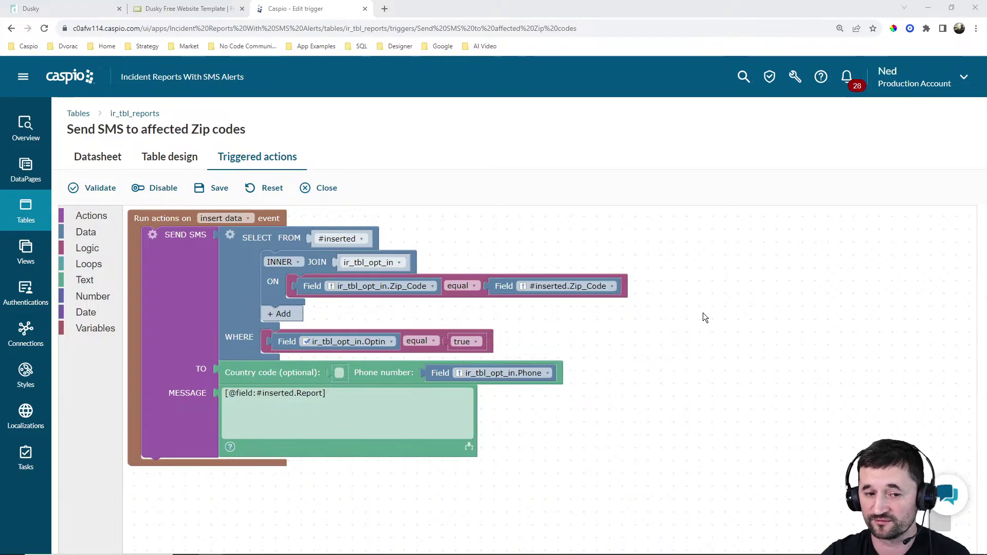
{"action": "left_click", "coordinate": [88, 217]}
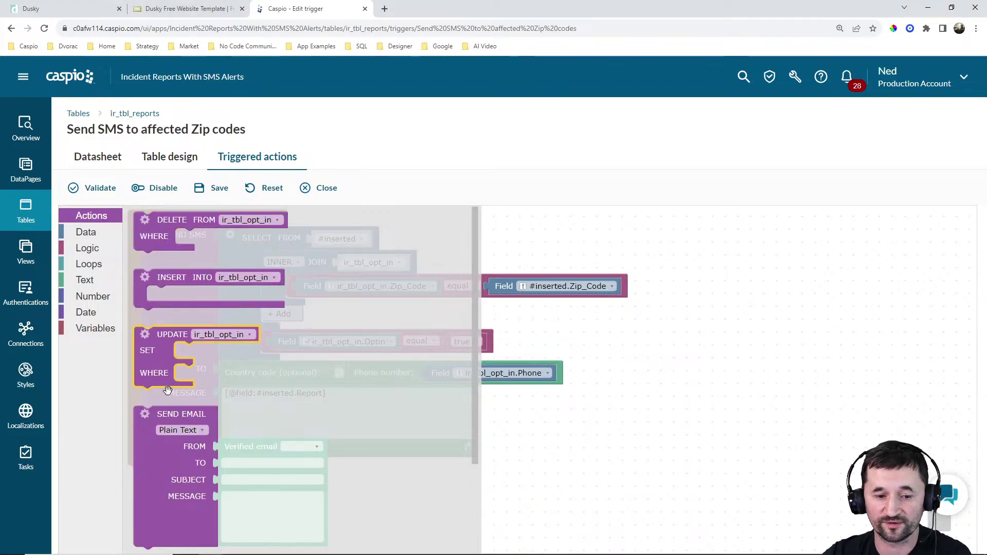
{"action": "left_click_drag", "start_coordinate": [159, 449], "coordinate": [148, 511]}
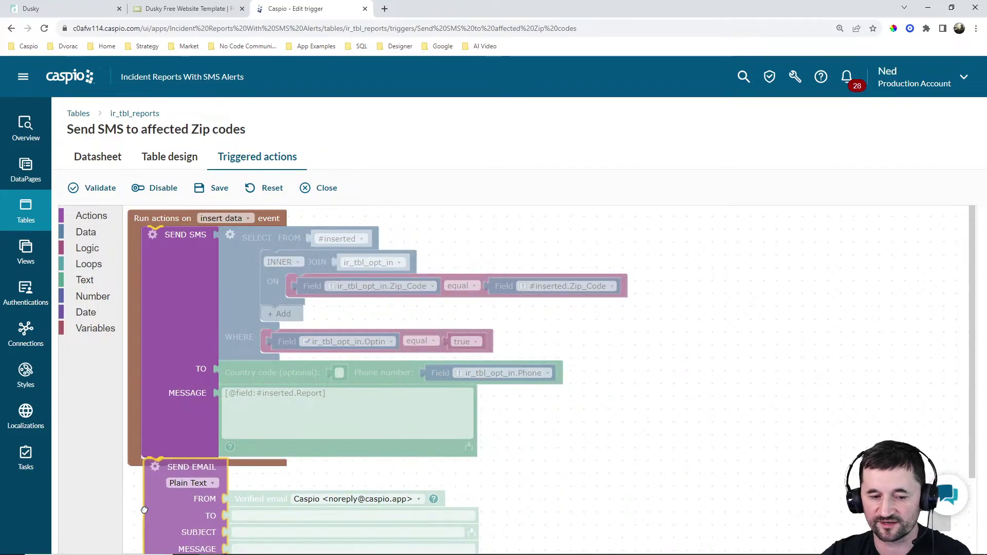
{"action": "scroll", "coordinate": [723, 369], "scroll_direction": "down", "scroll_amount": 2}
{"action": "scroll", "coordinate": [724, 370], "scroll_direction": "up", "scroll_amount": 2}
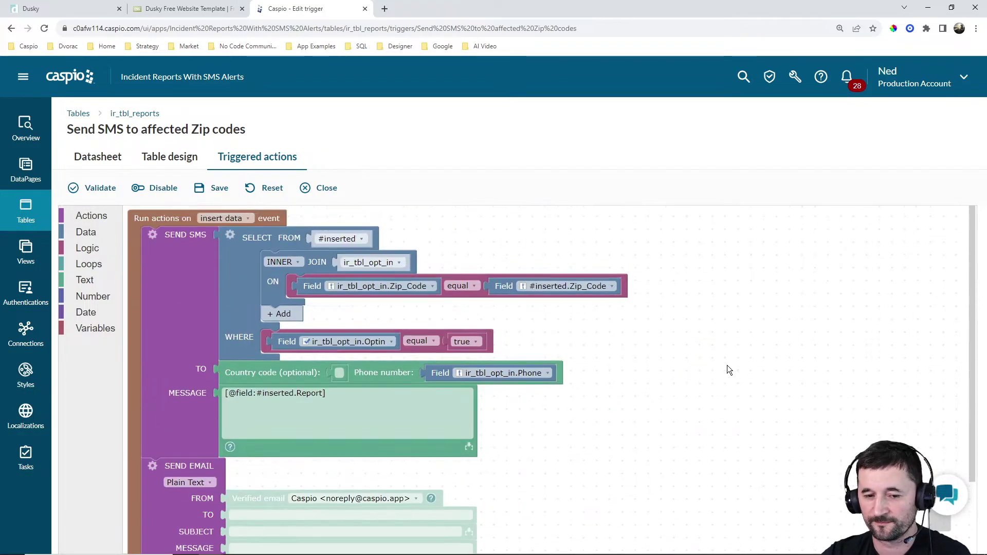
{"action": "left_click_drag", "start_coordinate": [163, 507], "coordinate": [948, 517]}
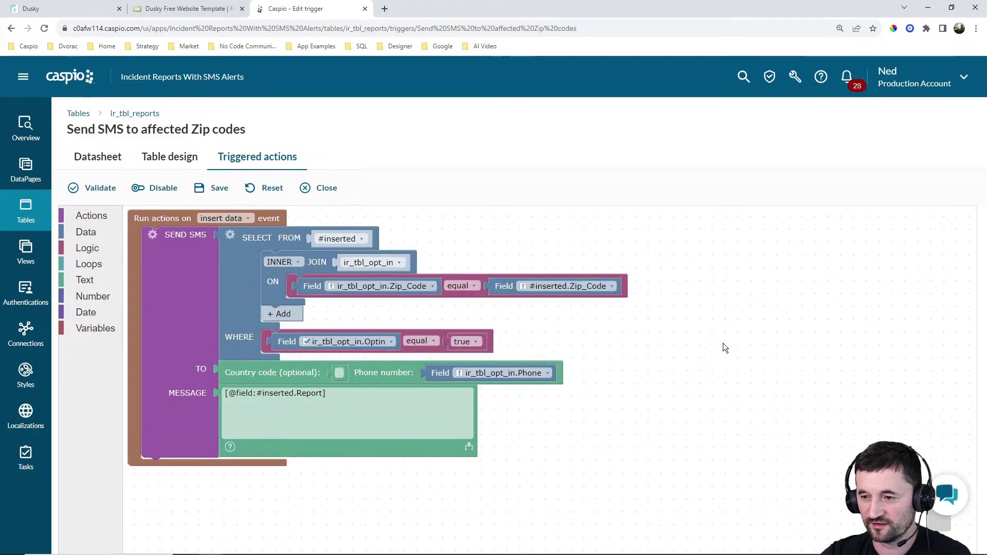